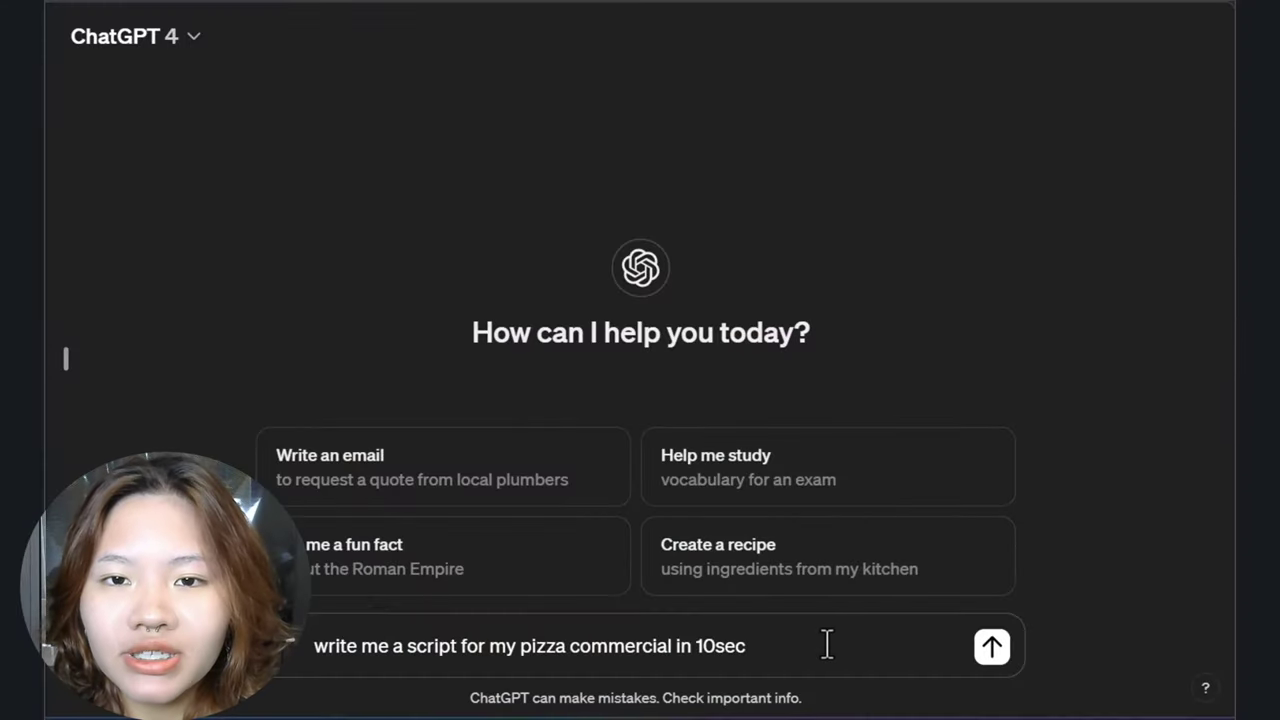
Step: Correct '10 sec' in the pizza commercial request, send it, and review the returned script
click(716, 646)
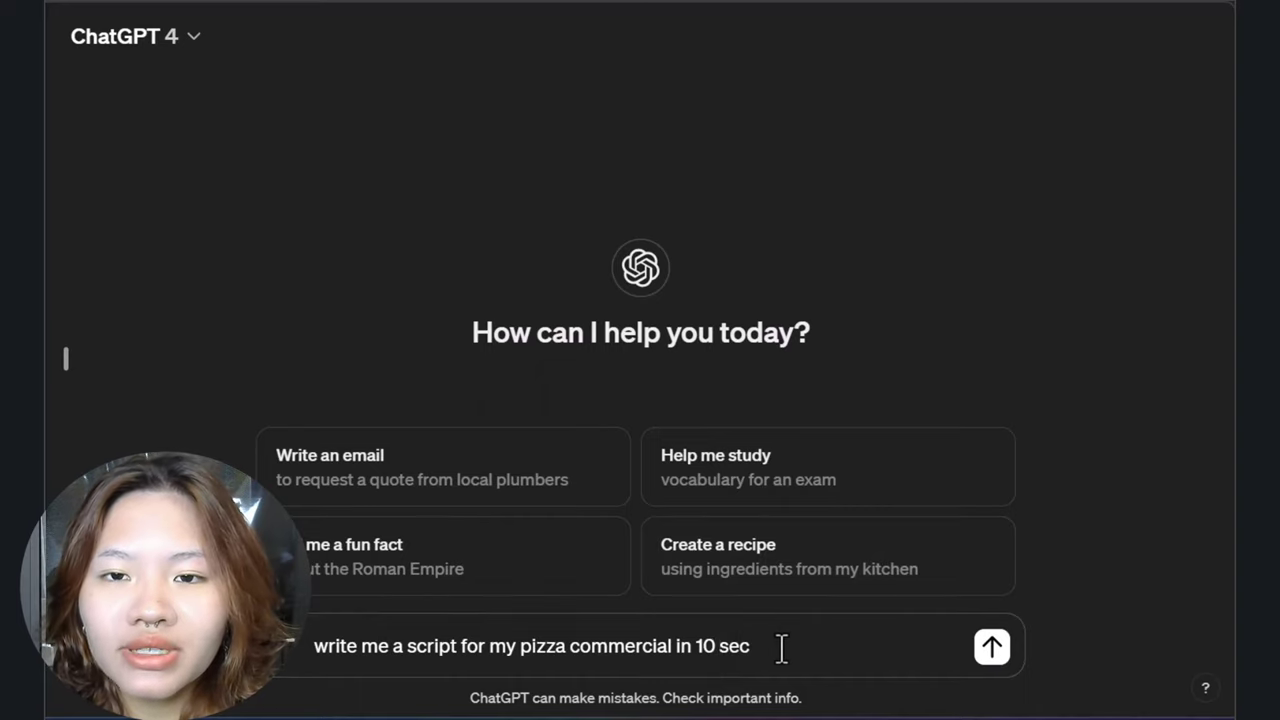
key(Return)
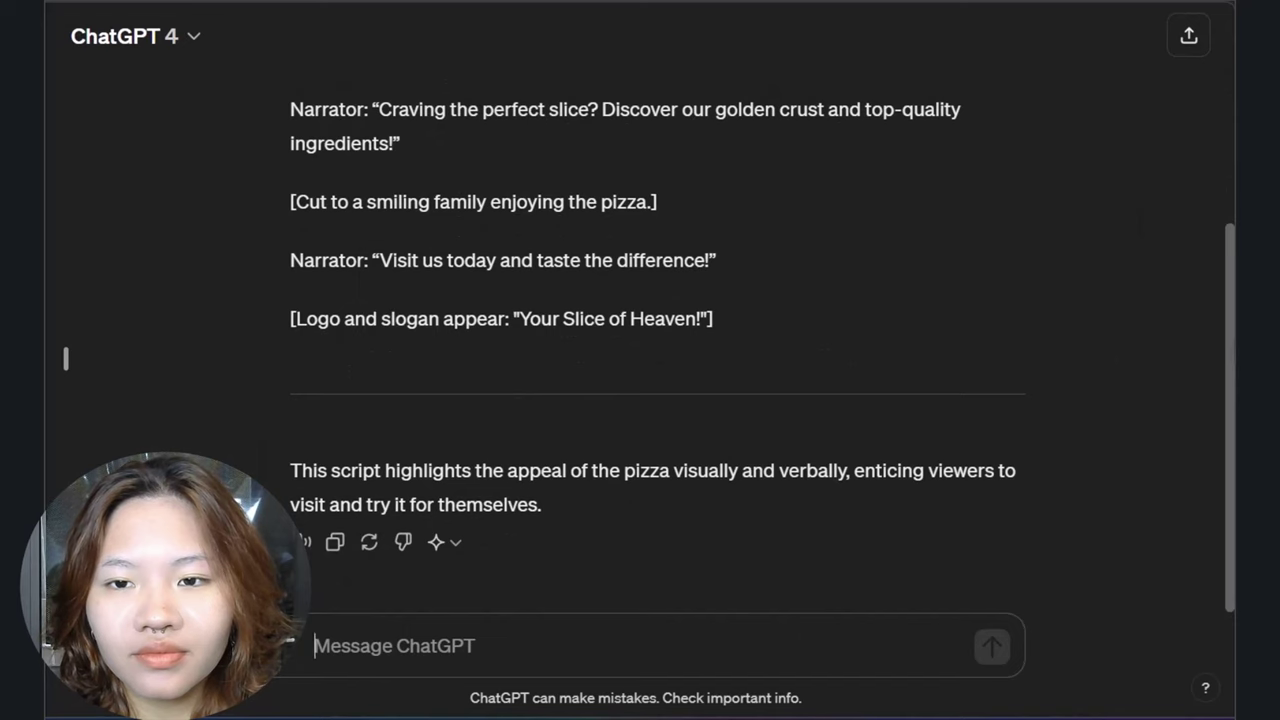
scroll(65, 358, up, 1)
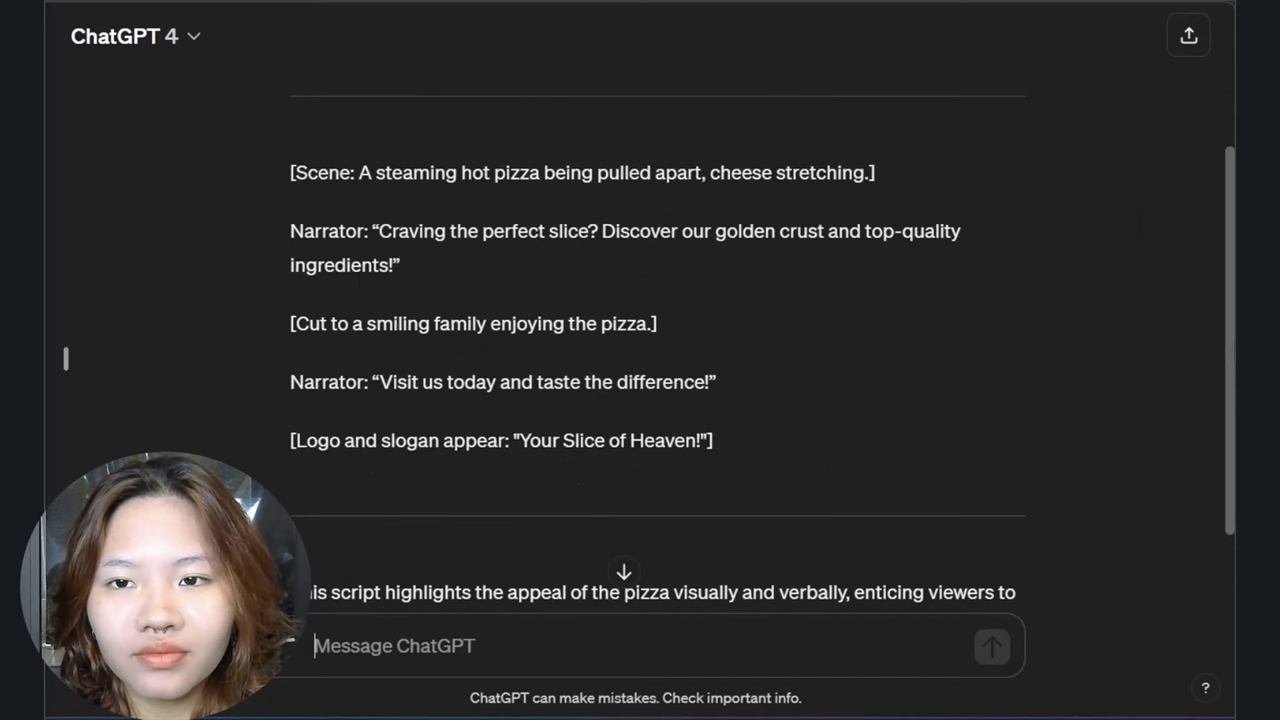
scroll(640, 360, up, 1)
scroll(1044, 326, down, 1)
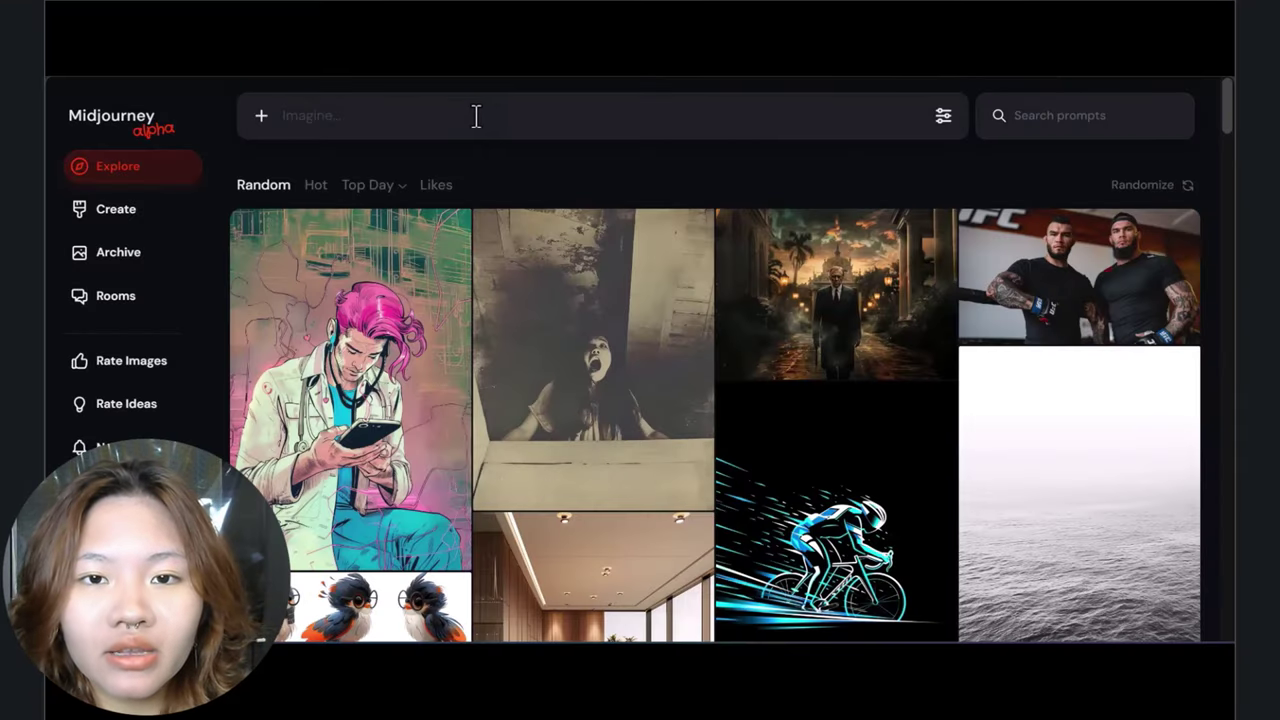
Step: Paste the first scene as the prompt with the pizza photo as character reference
text(A steaming hot pizza being pulled apart, cheese stretching)
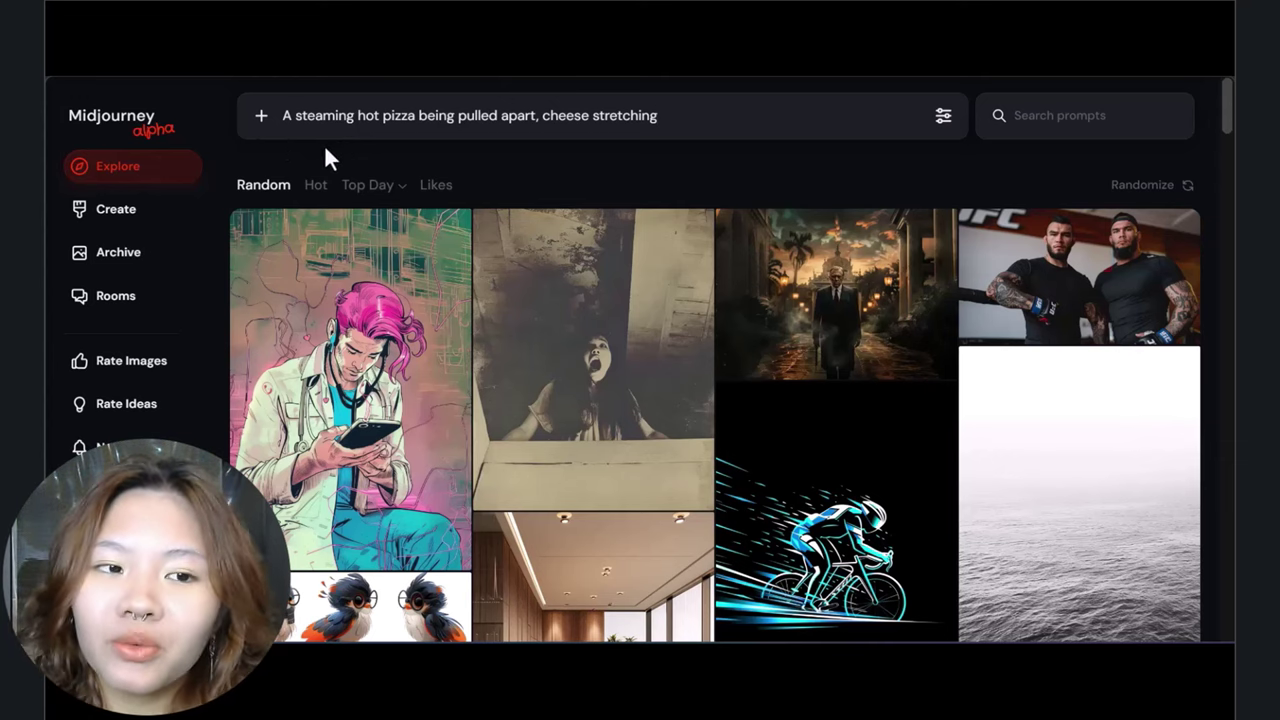
click(262, 116)
click(343, 390)
double_click(530, 418)
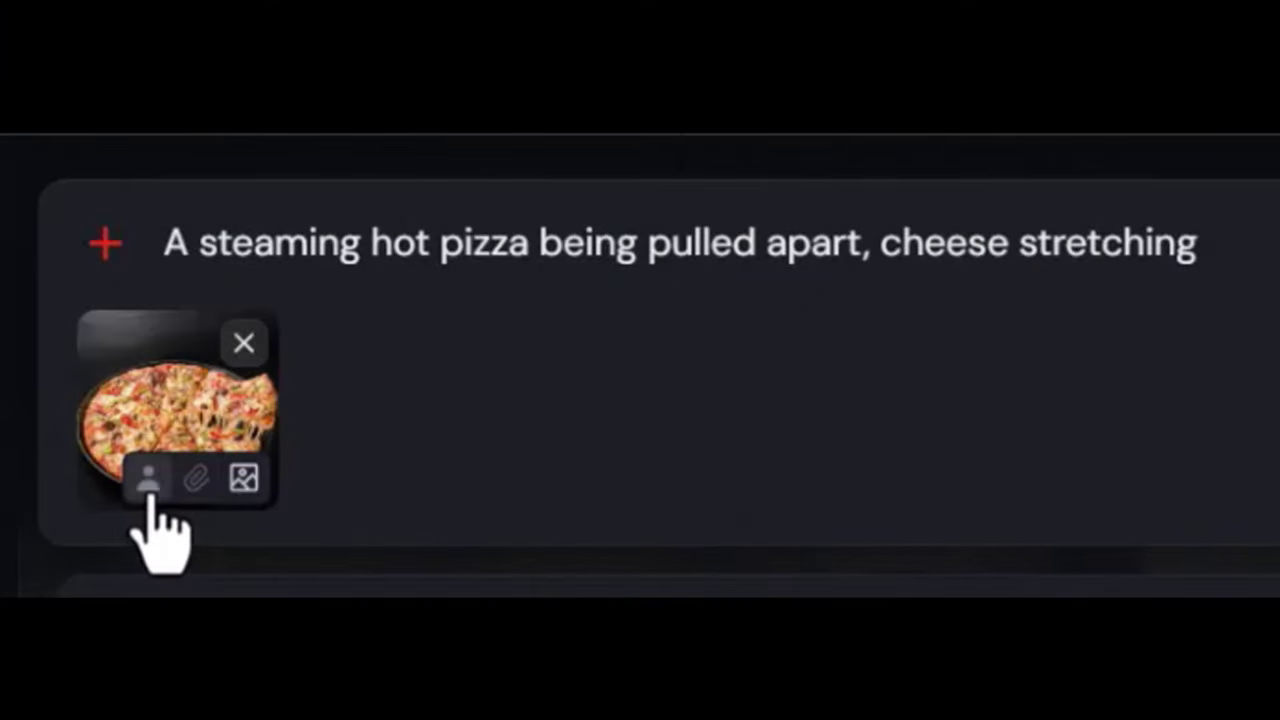
click(150, 495)
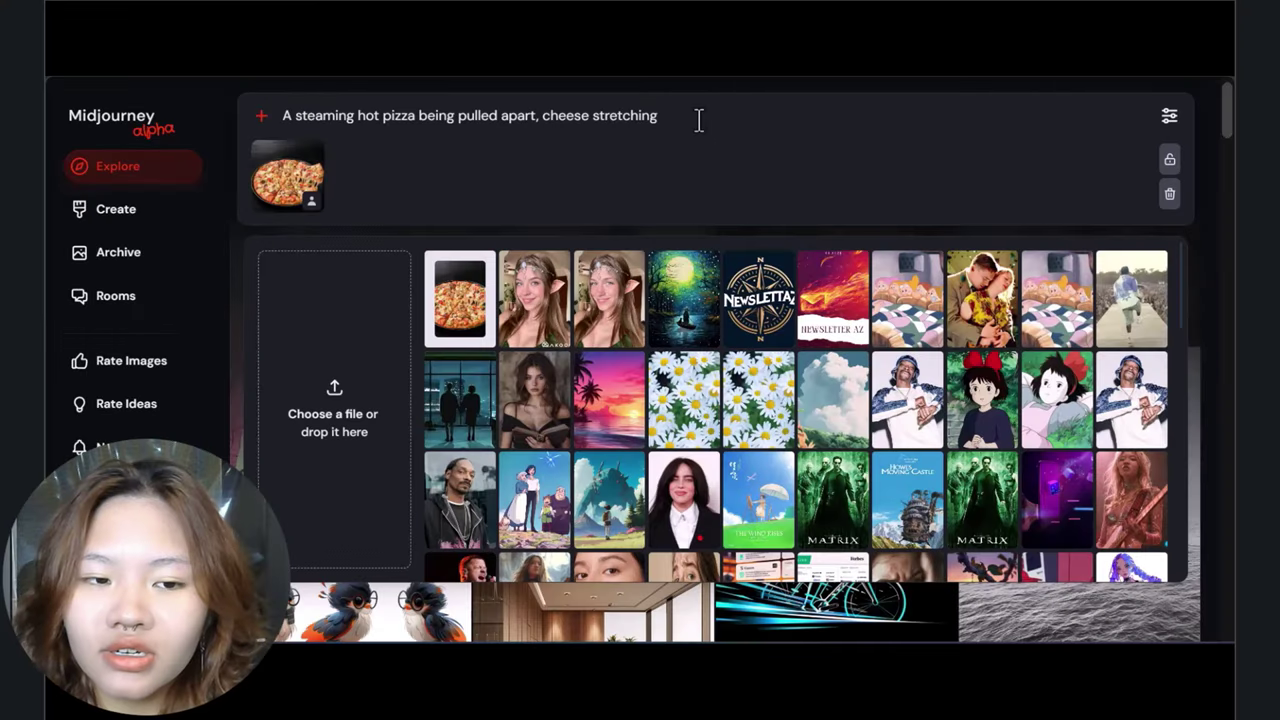
Step: Generate the cheese-pull pizza images and download the third result
key(Return)
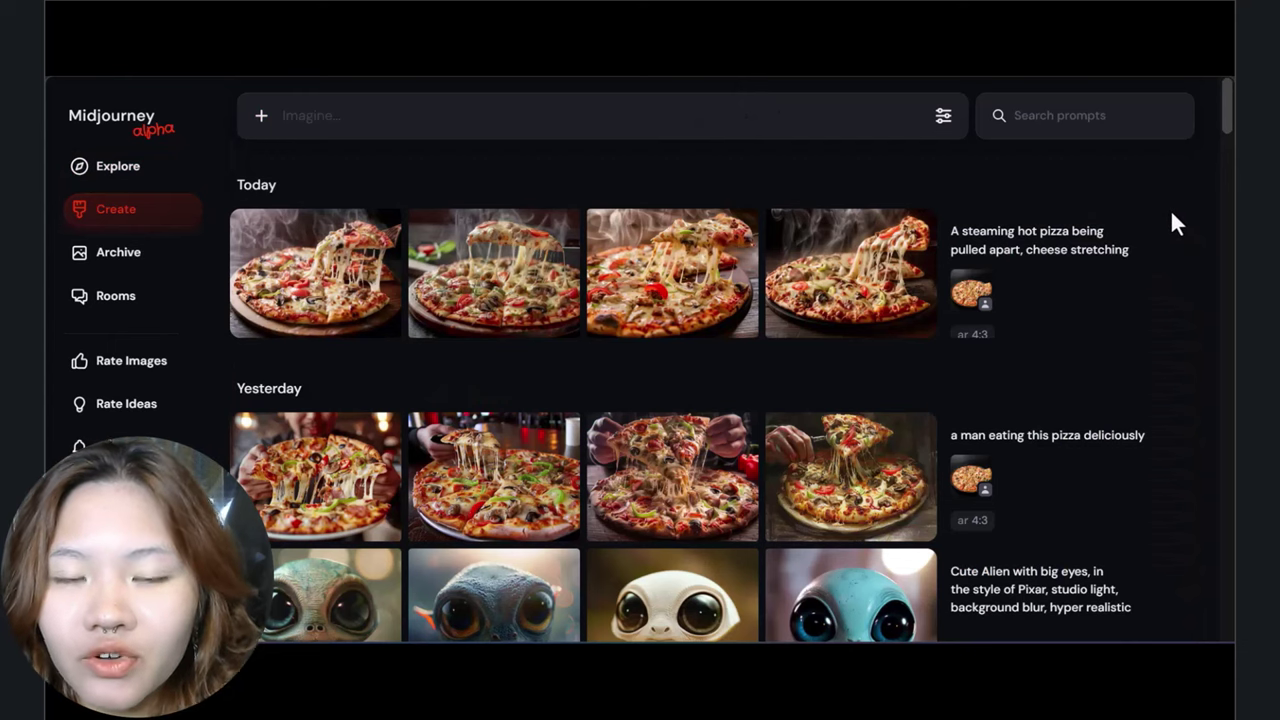
click(711, 271)
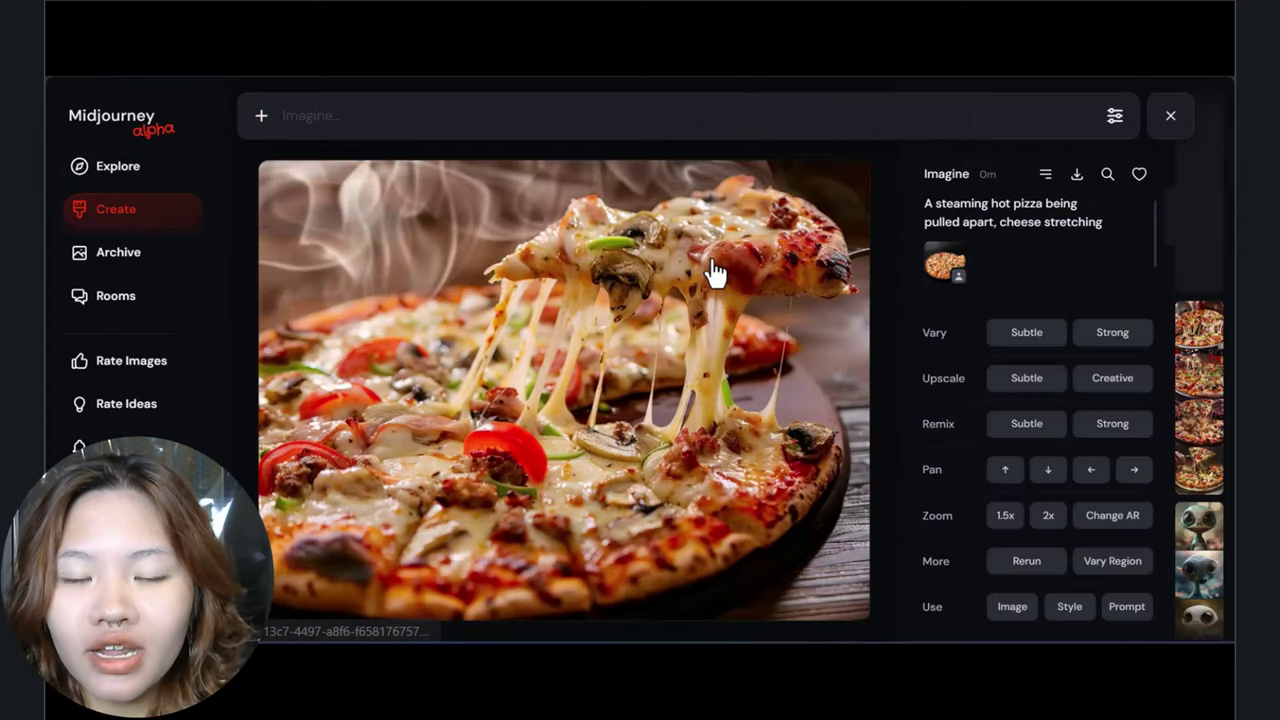
click(1077, 175)
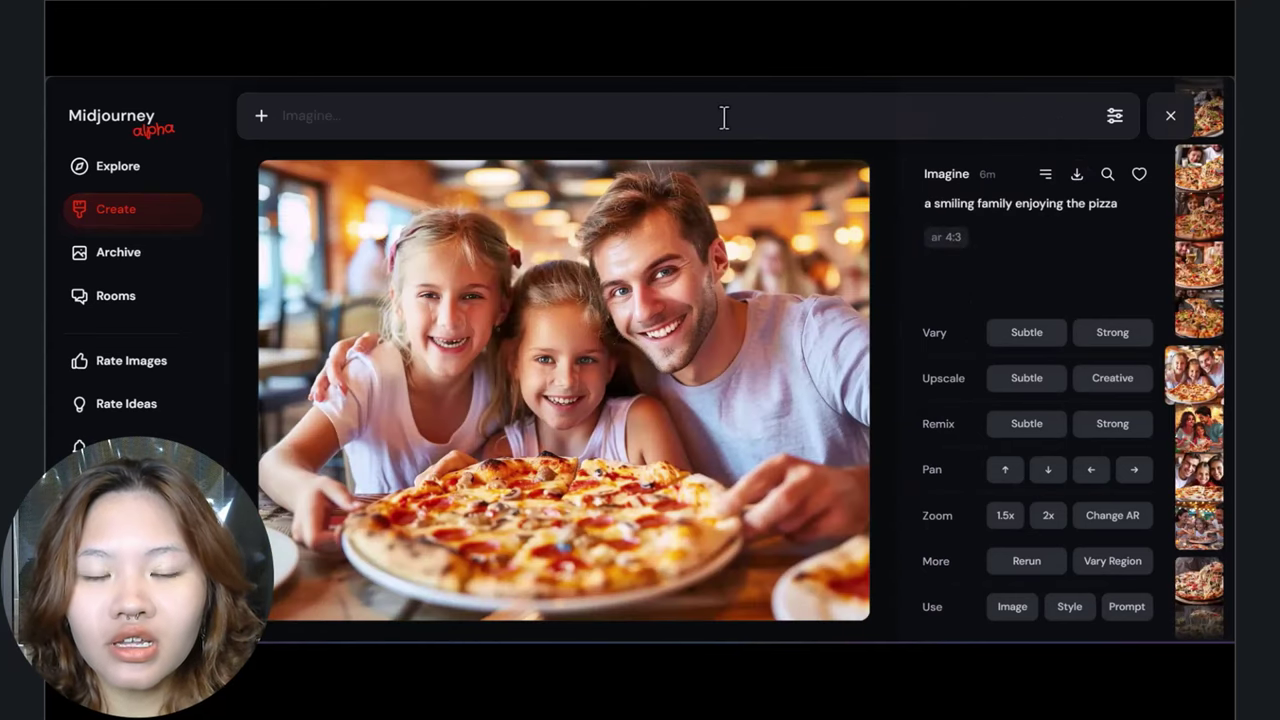
Step: Prompt 'a smiling family enjoying the pizza' using the family image and pizza as character reference
text(a smiling family enjoying the pizza)
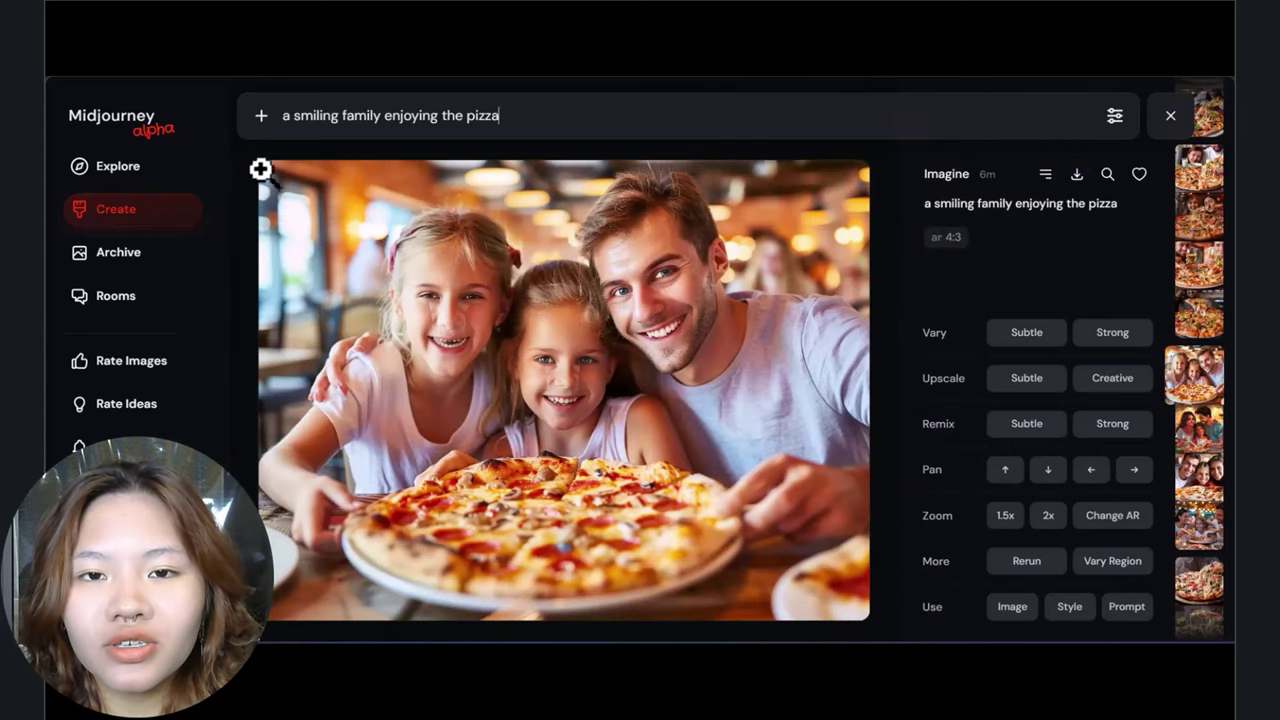
click(261, 117)
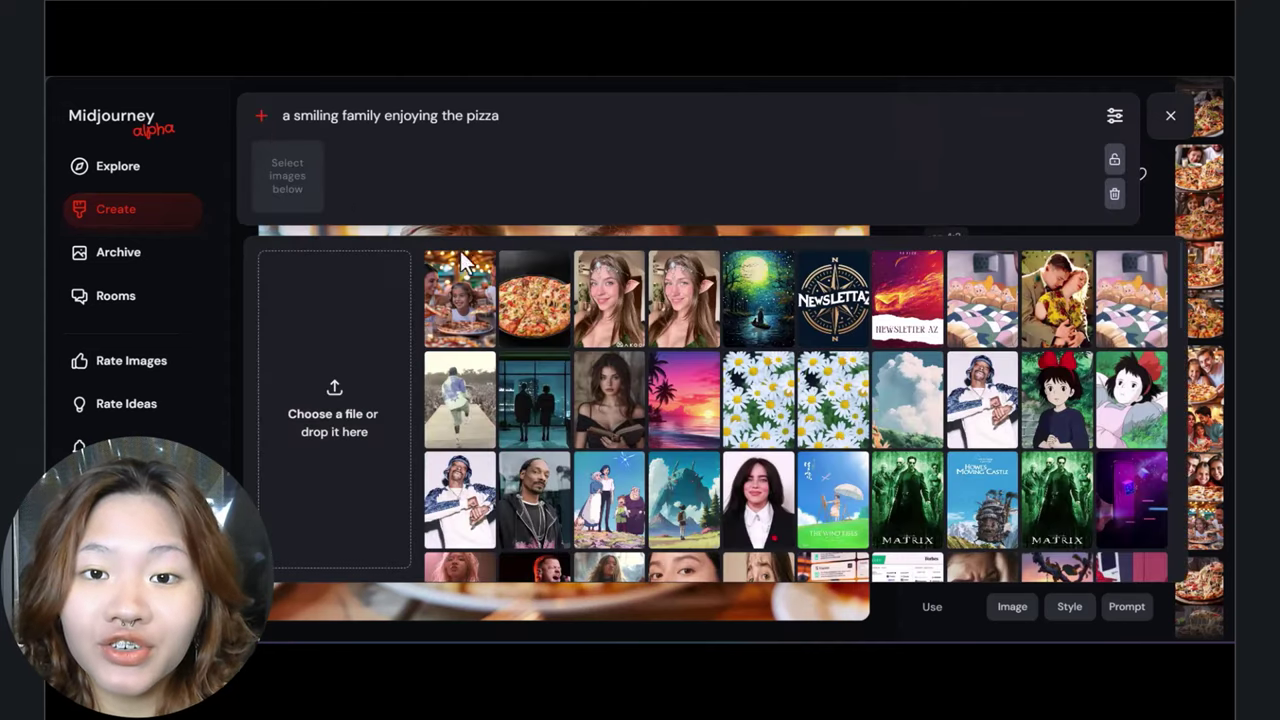
click(336, 352)
click(524, 275)
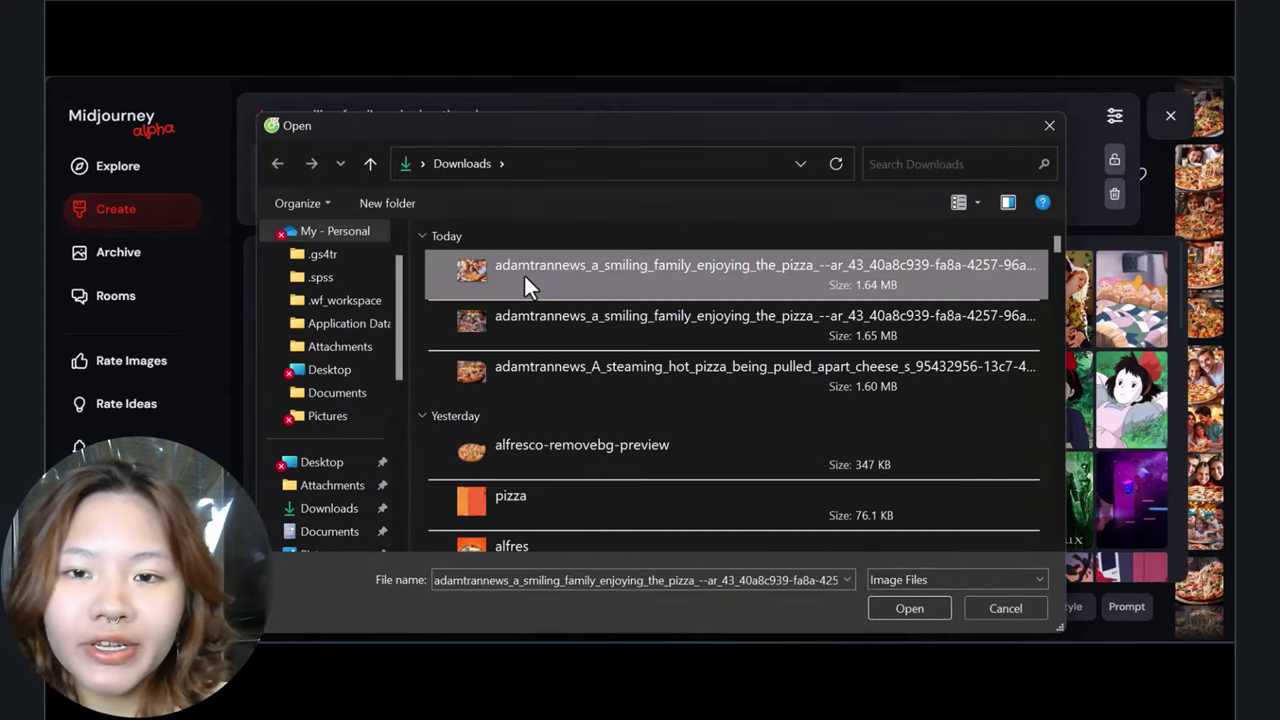
click(927, 605)
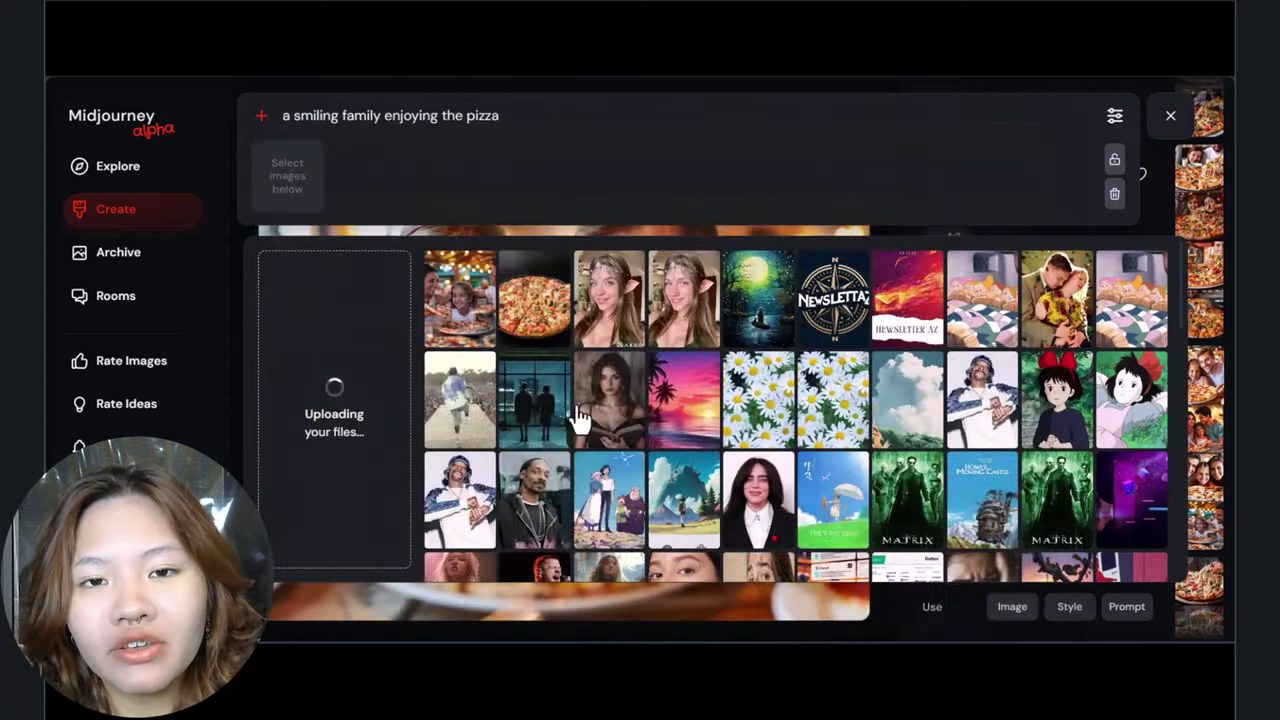
click(535, 300)
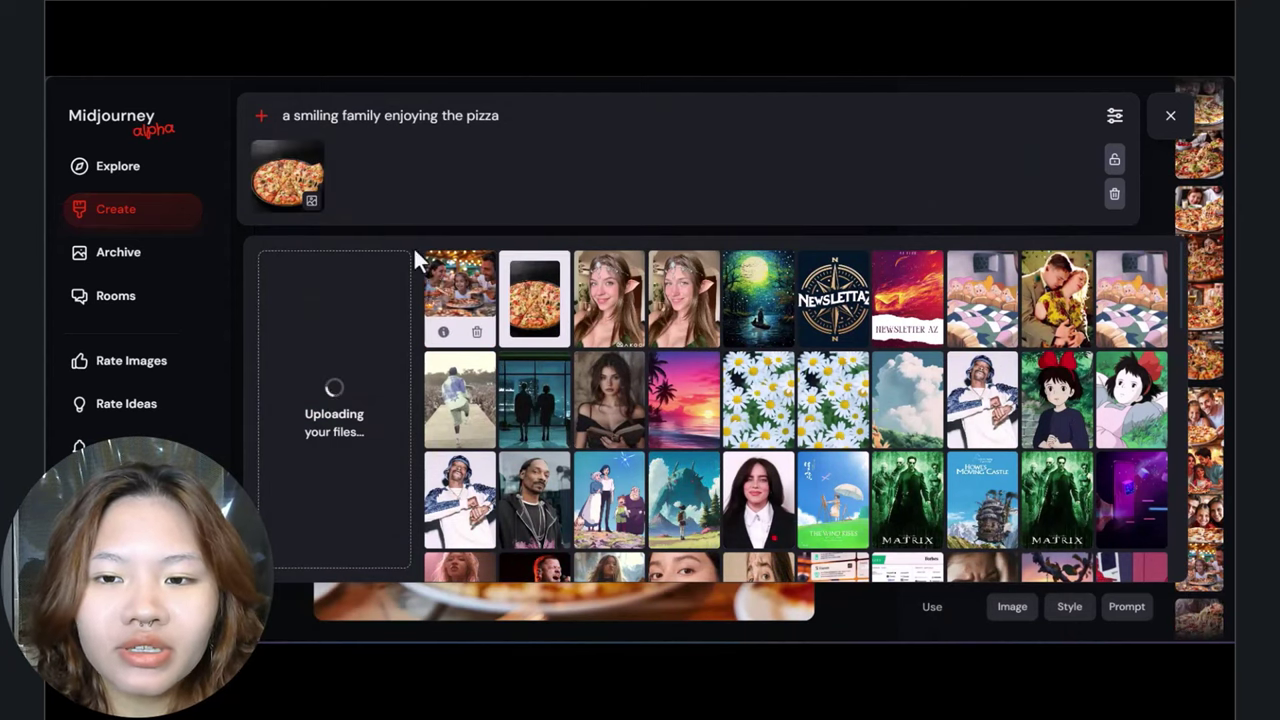
mouse_move(287, 175)
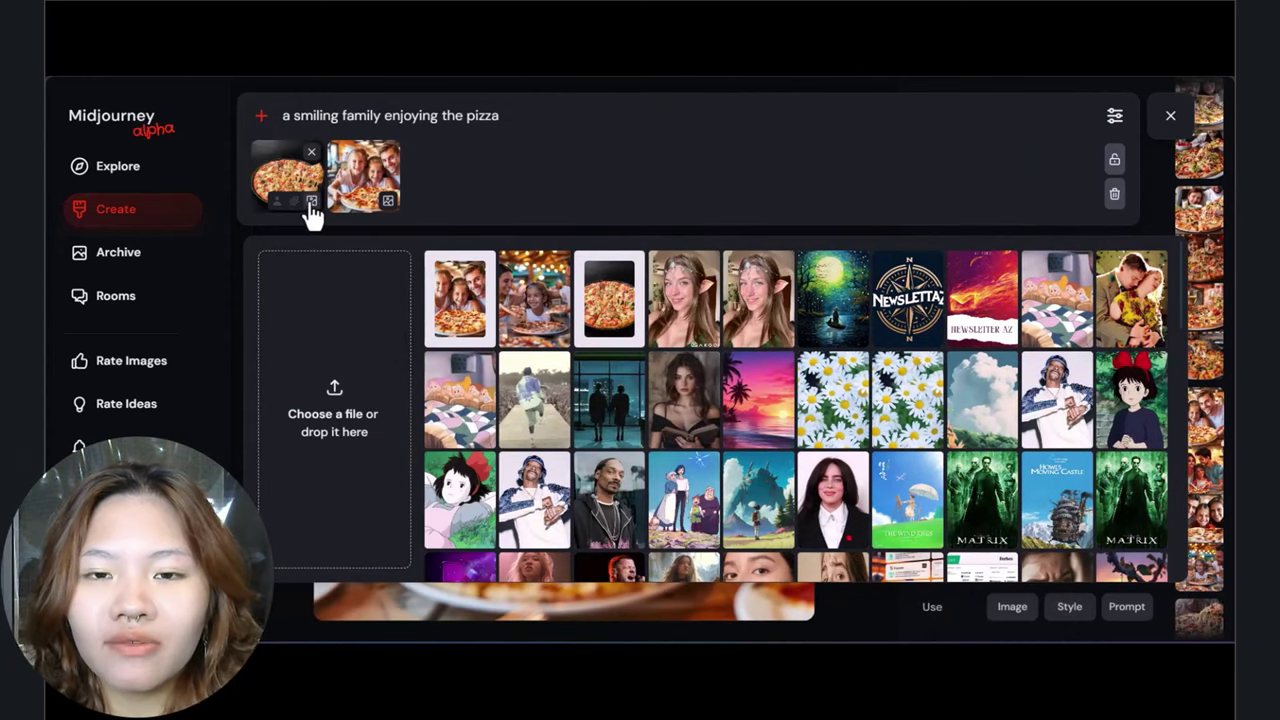
click(279, 201)
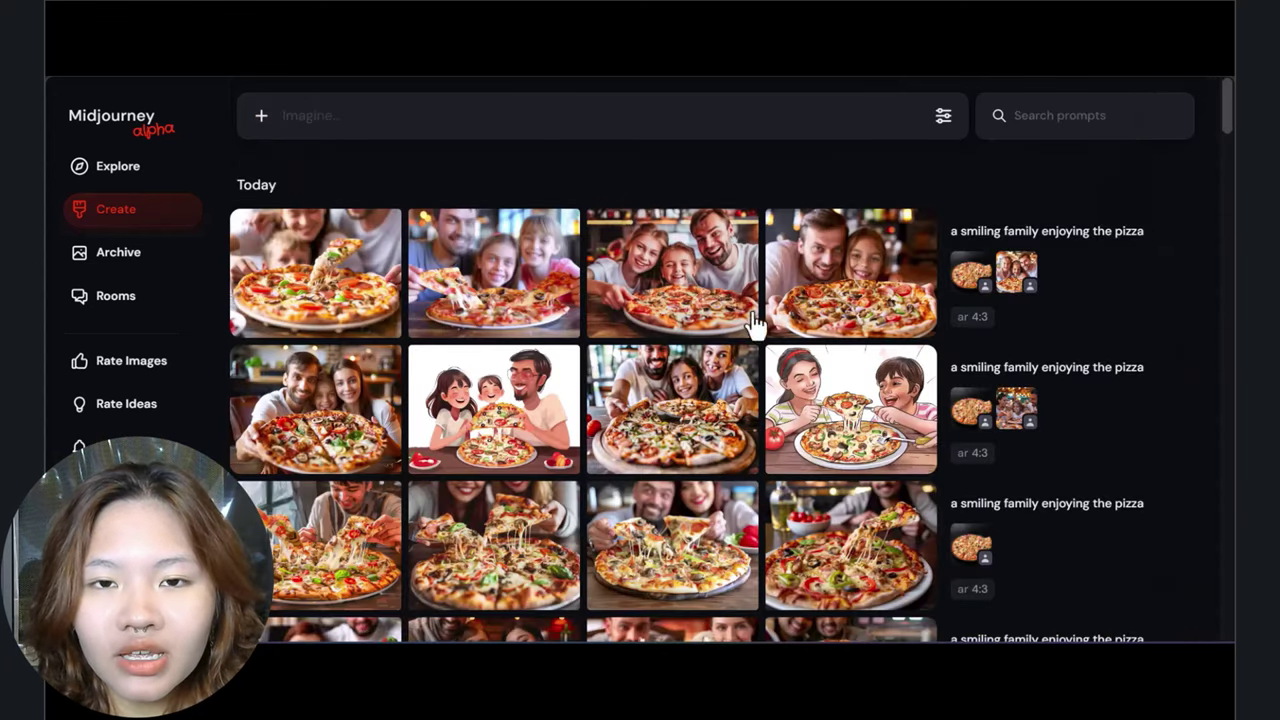
Step: Save the third smiling-family result image
click(752, 322)
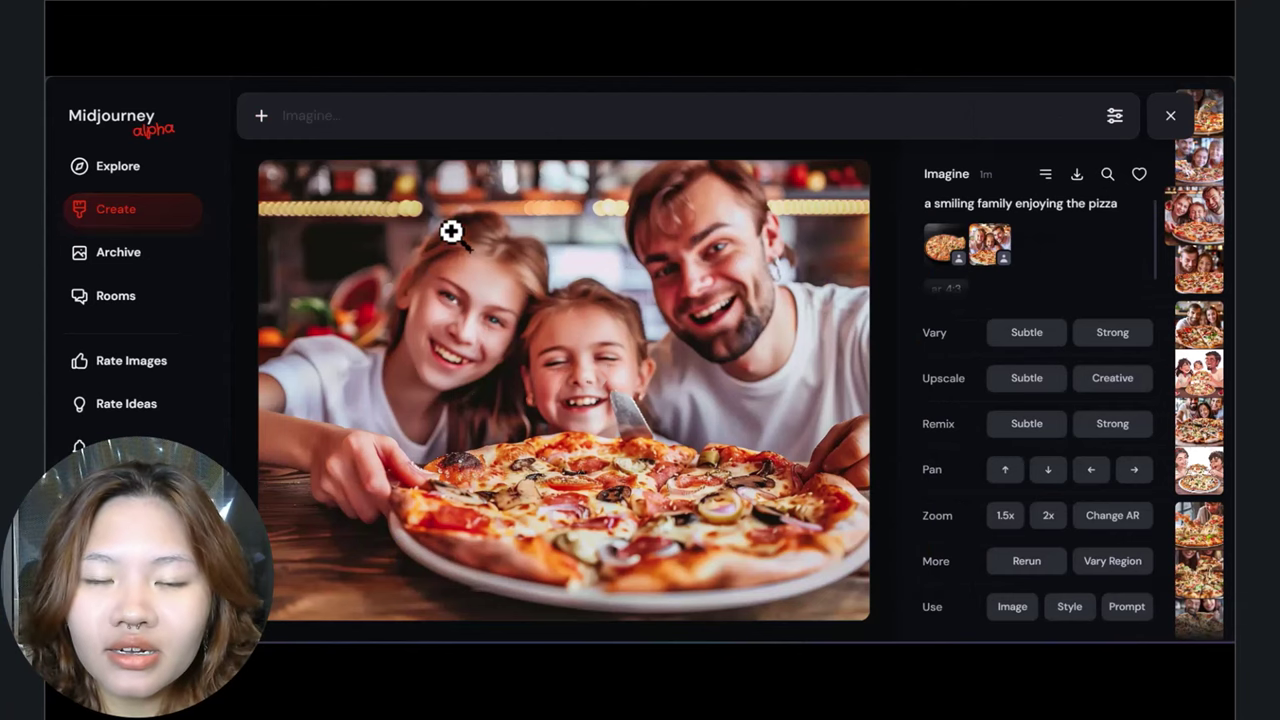
right_click(548, 288)
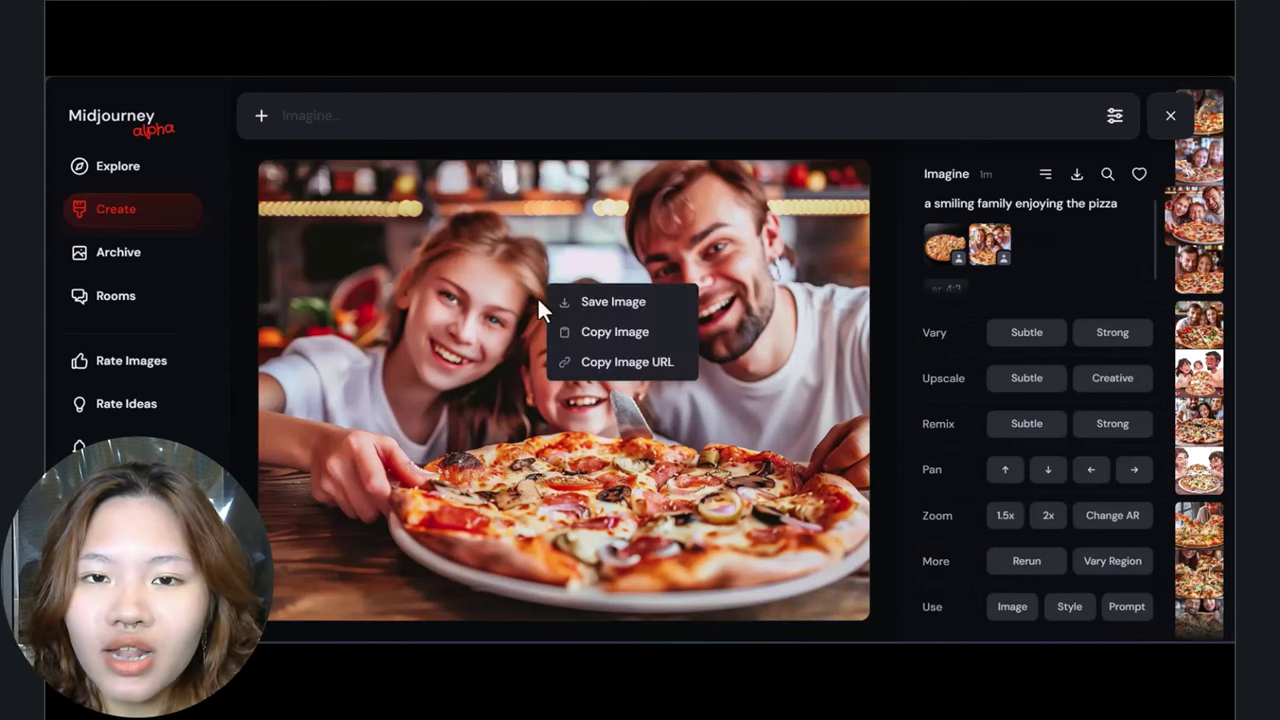
click(612, 302)
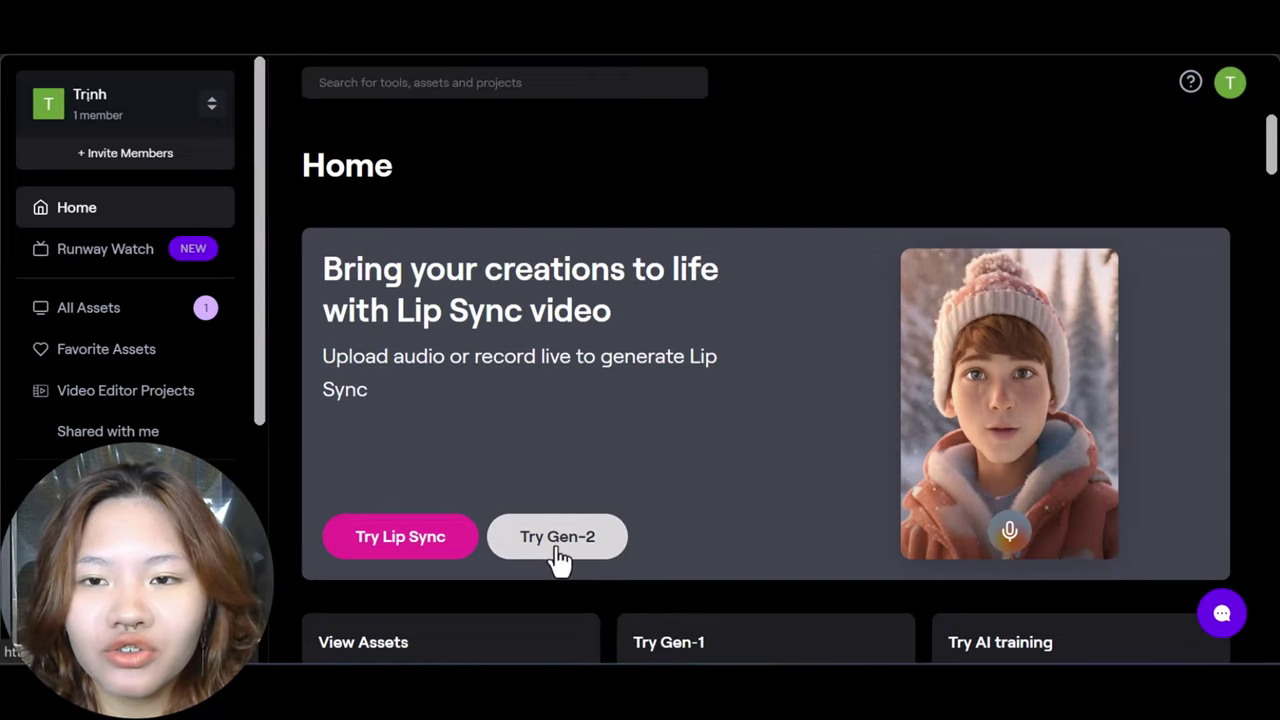
Step: Open Runway's Gen-2 image-to-video workspace with the Motion Brush controls showing
click(560, 540)
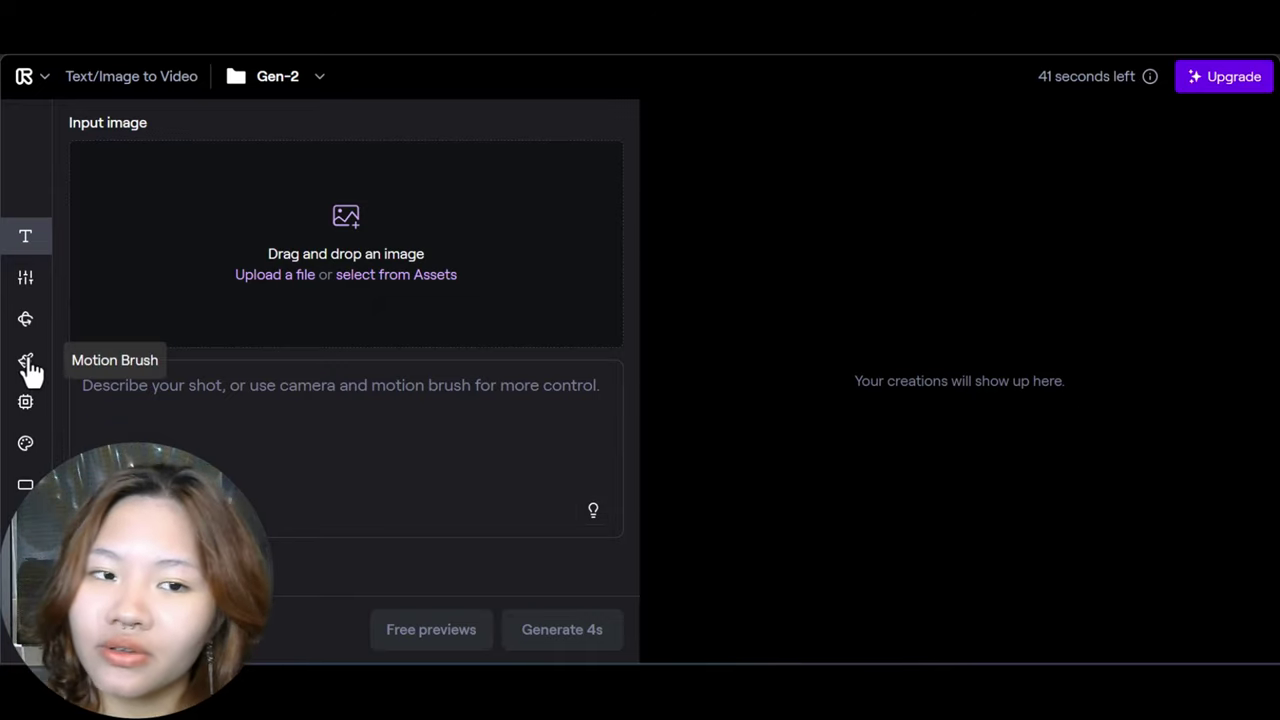
click(27, 362)
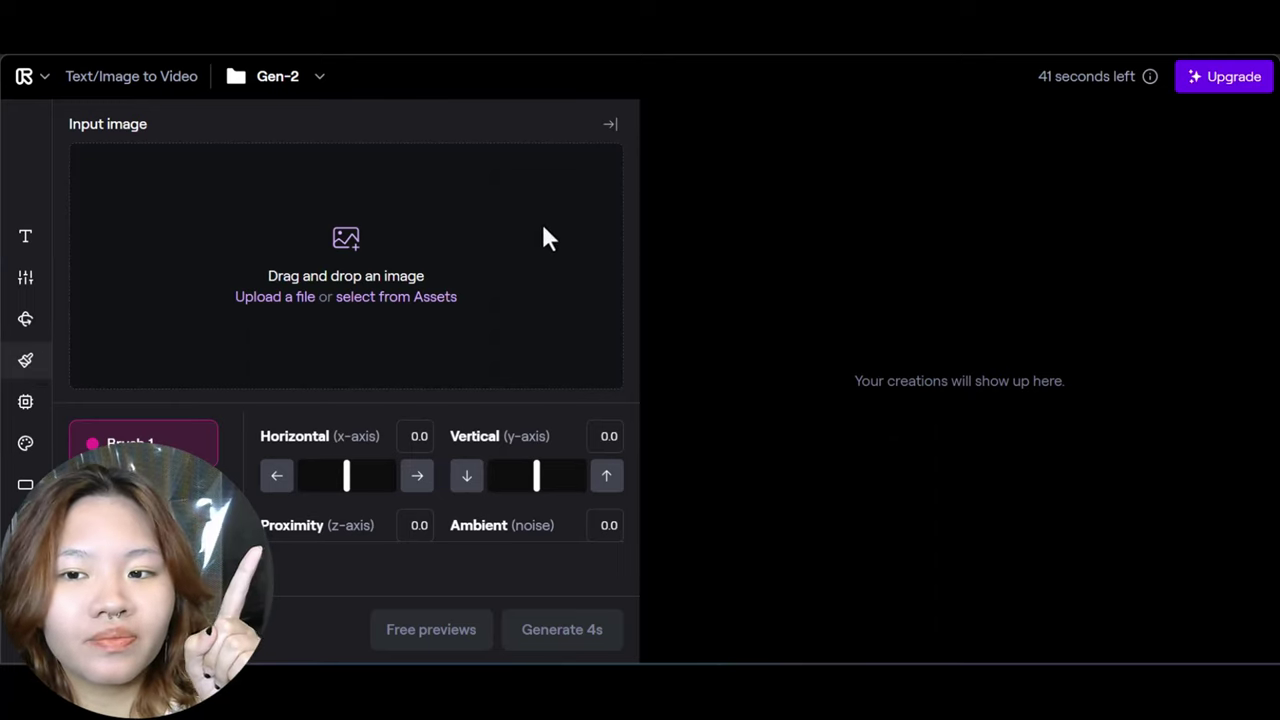
Step: Load the steaming pizza image and brush the lifted slice to move vertically upward
click(351, 240)
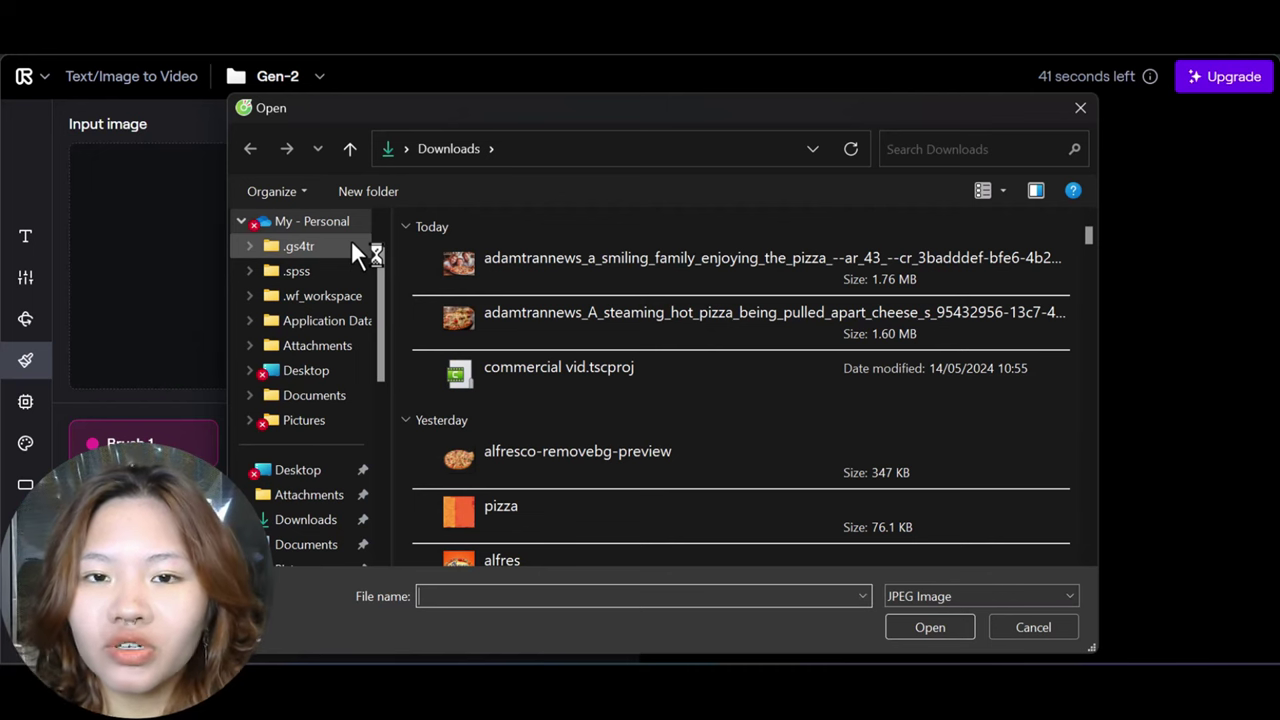
double_click(539, 312)
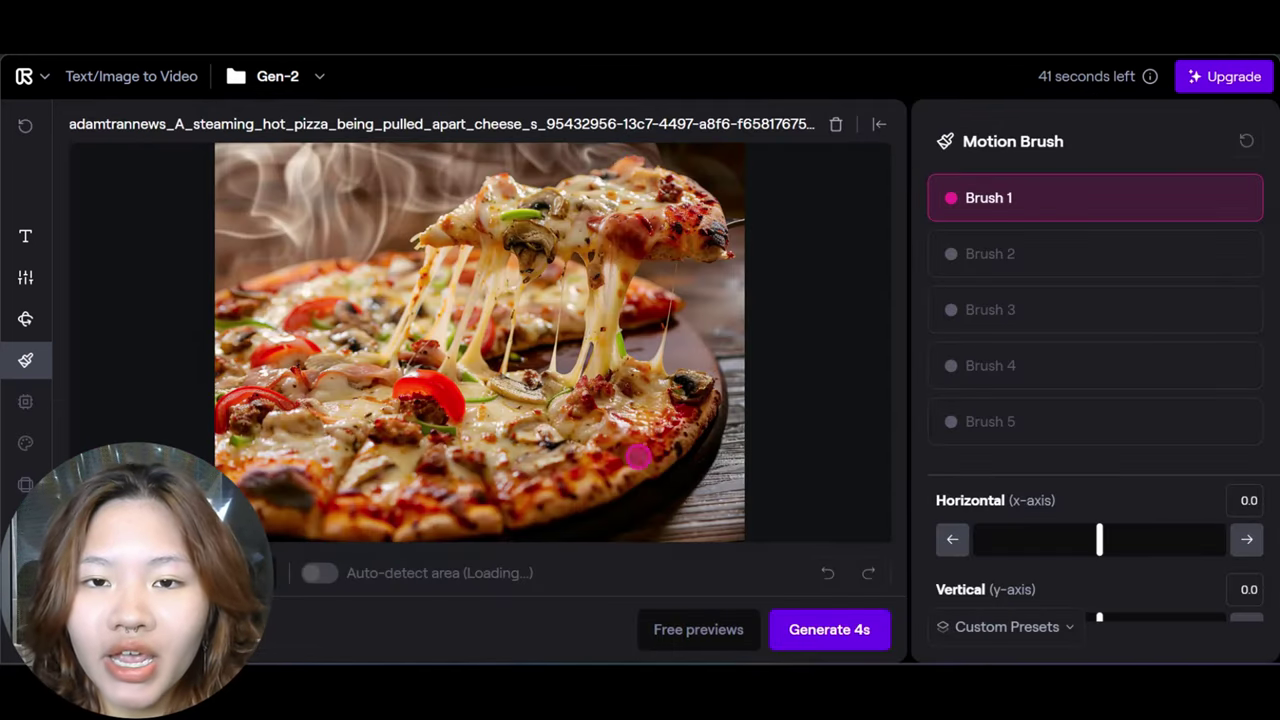
drag(500, 217, 520, 224)
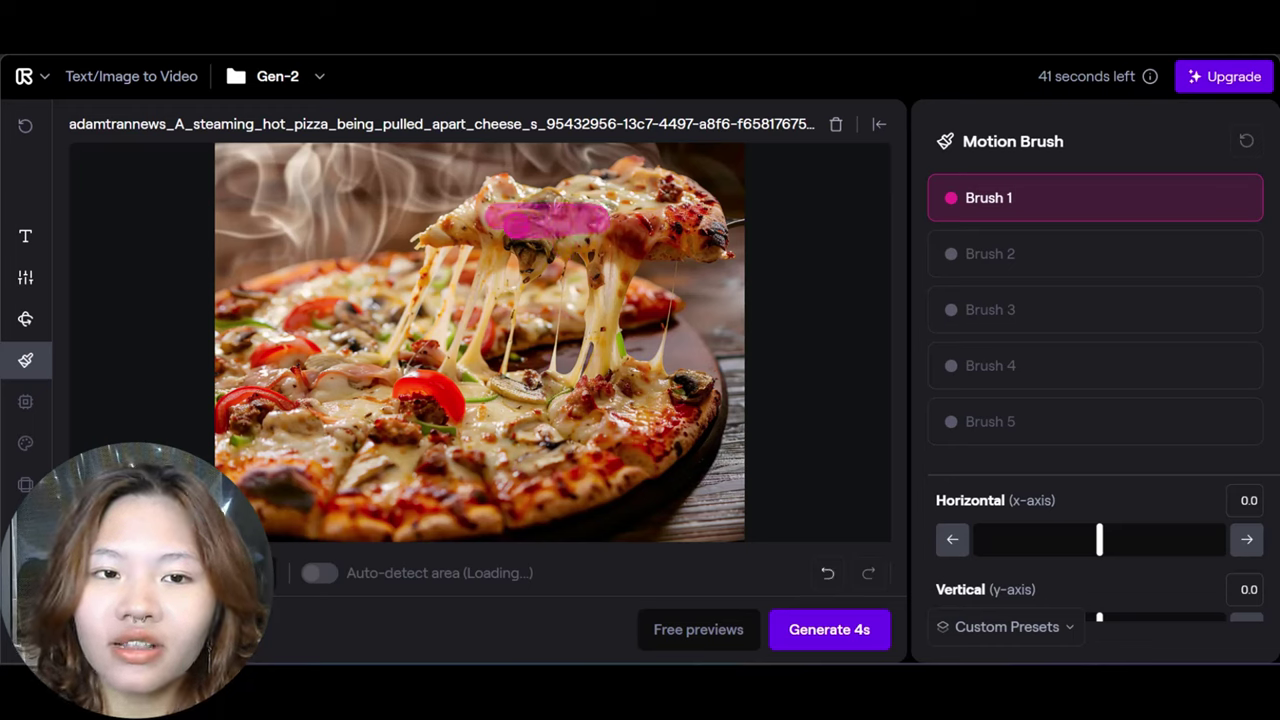
drag(612, 215, 502, 212)
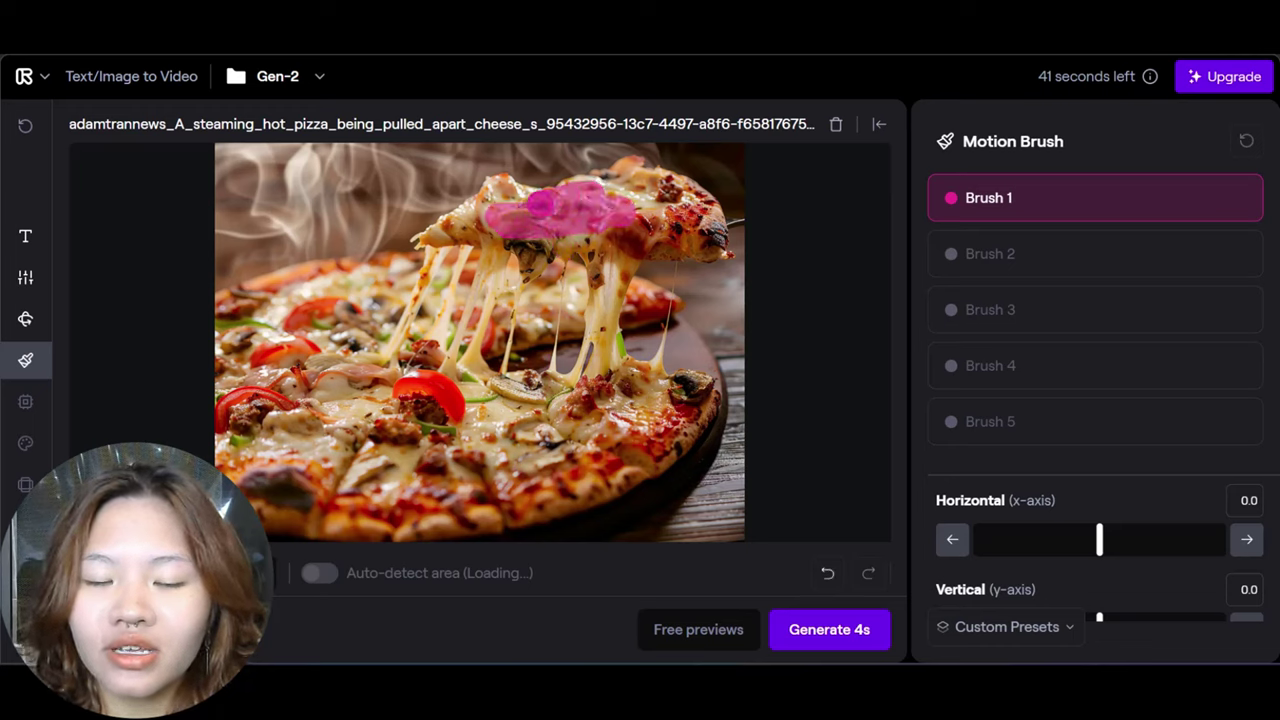
click(502, 212)
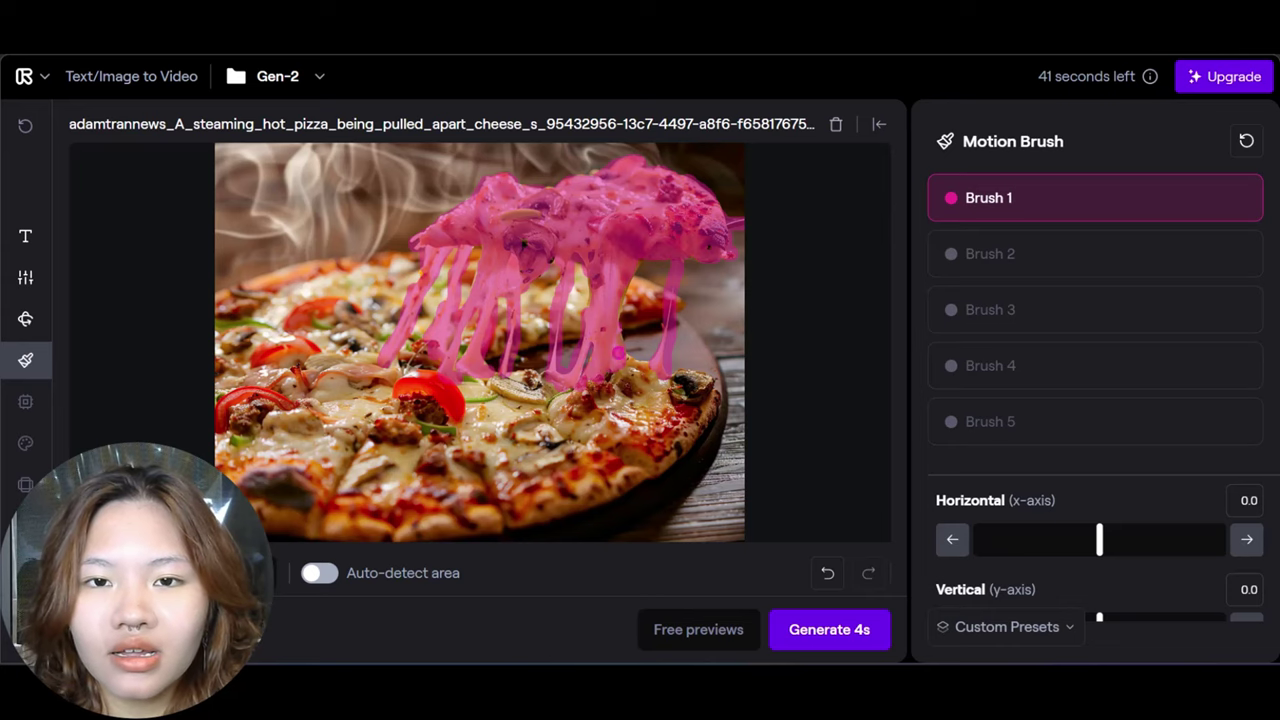
scroll(1090, 445, down, 2)
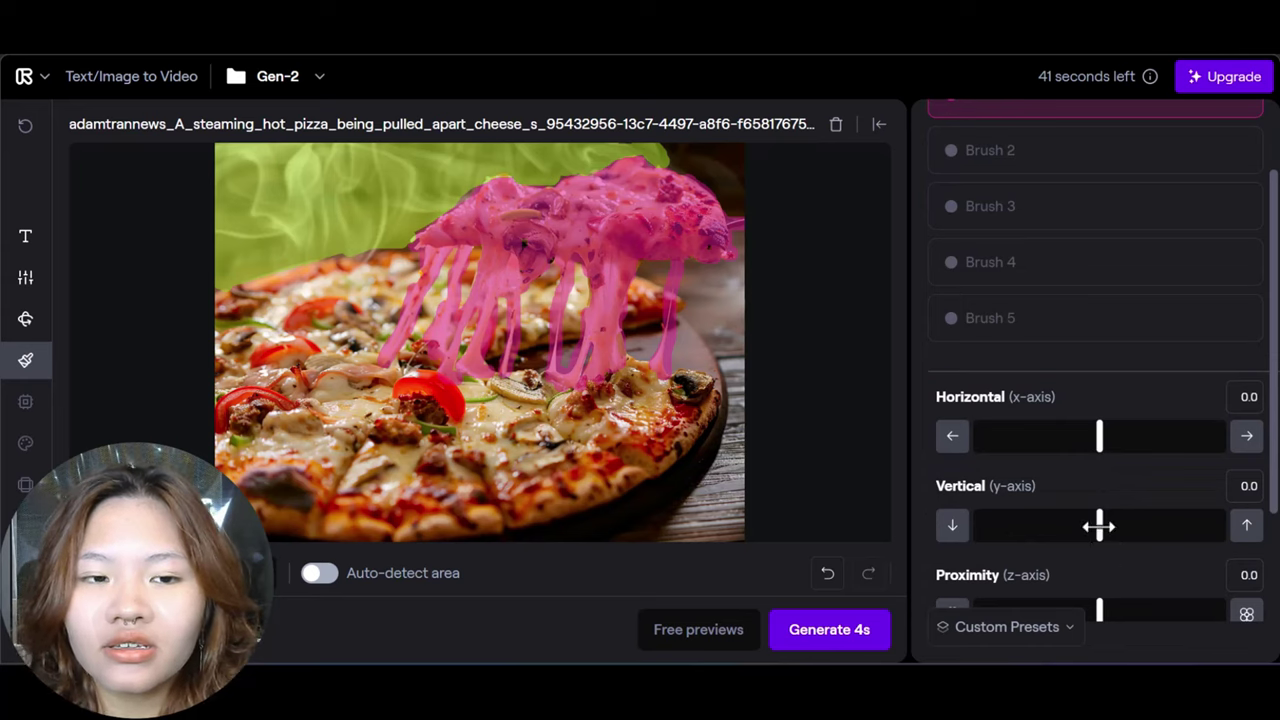
click(1114, 526)
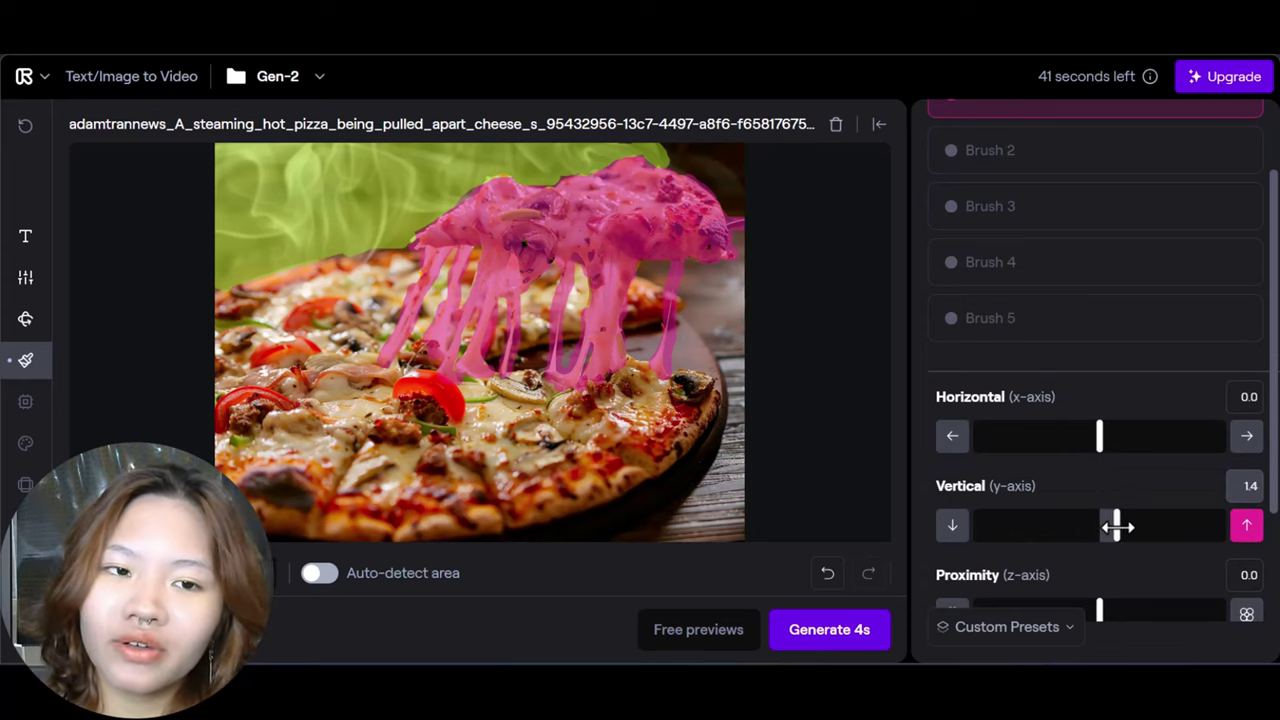
scroll(1080, 280, up, 2)
Step: Paint the rising smoke with Brush 2 and generate the 4-second clip
click(1010, 260)
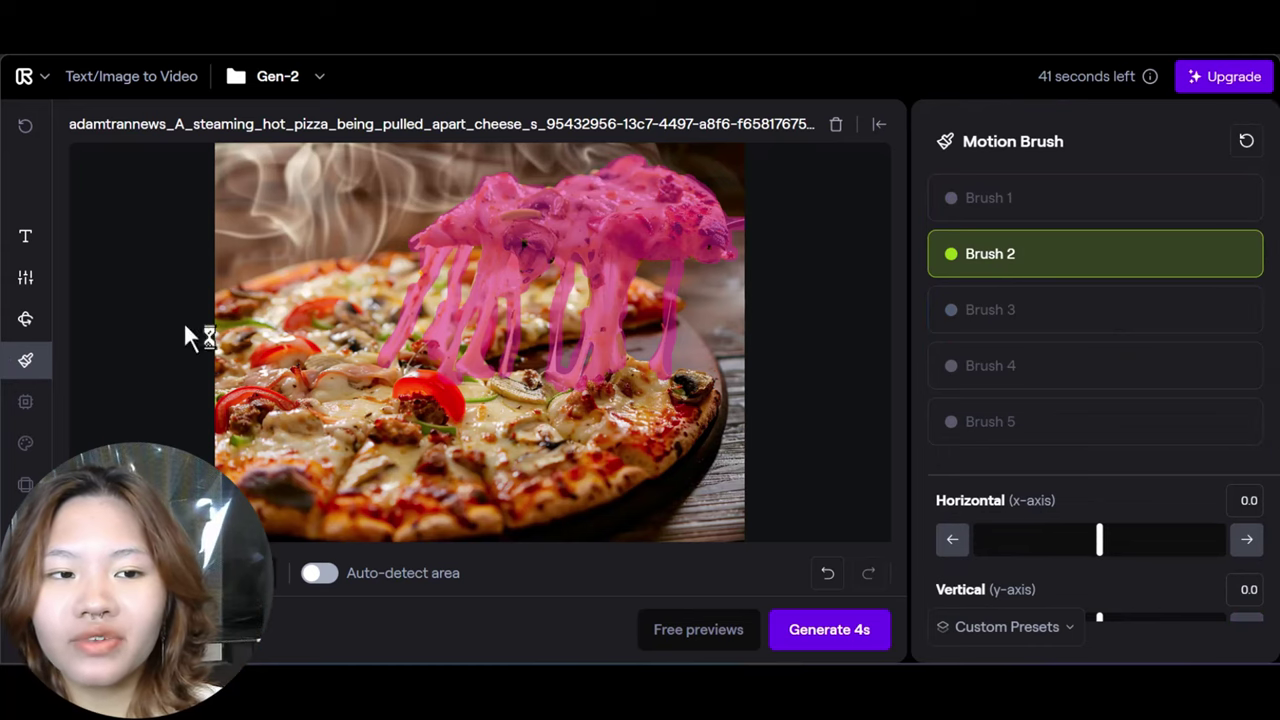
mouse_move(258, 212)
mouse_down()
mouse_move(370, 165)
mouse_move(626, 150)
mouse_up()
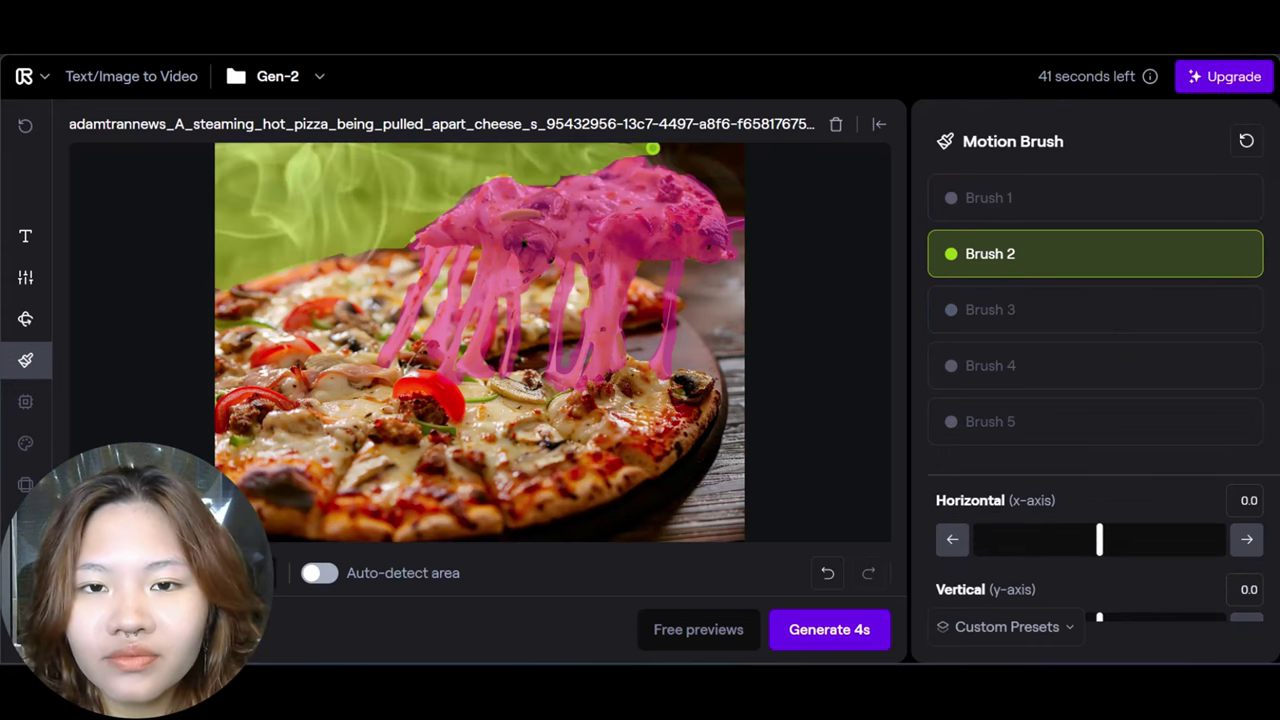
scroll(1030, 258, down, 5)
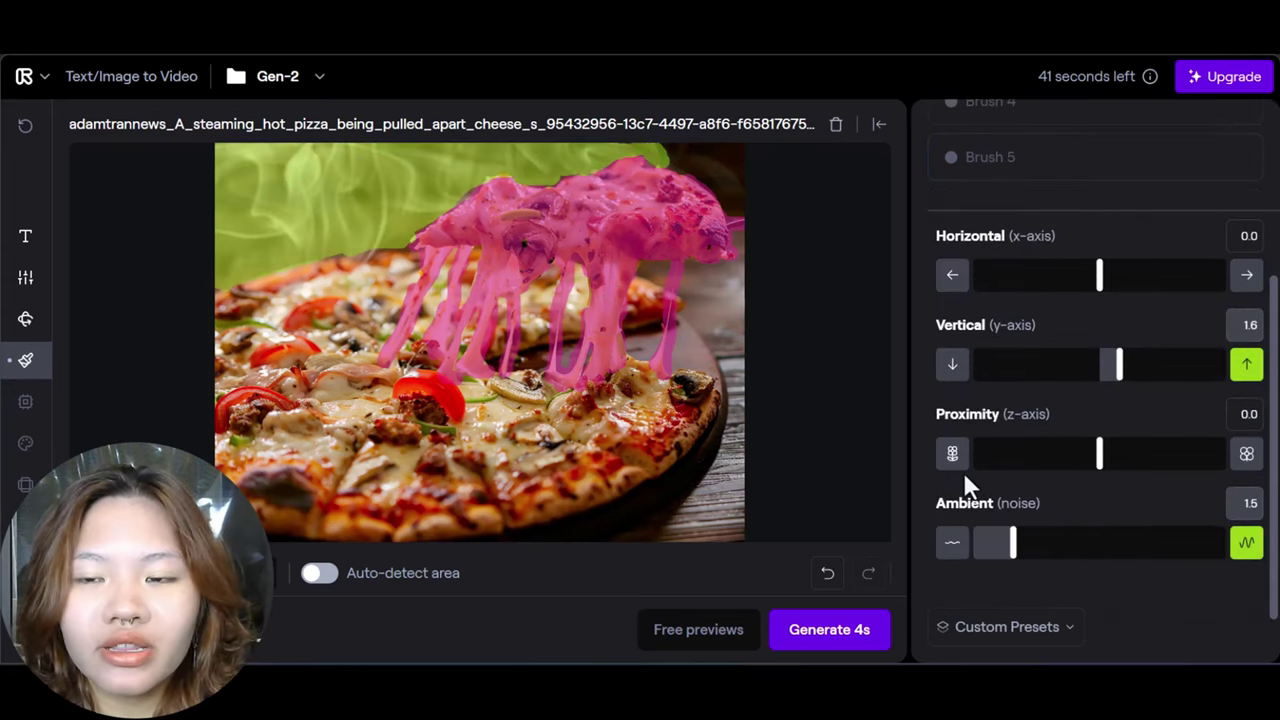
click(836, 648)
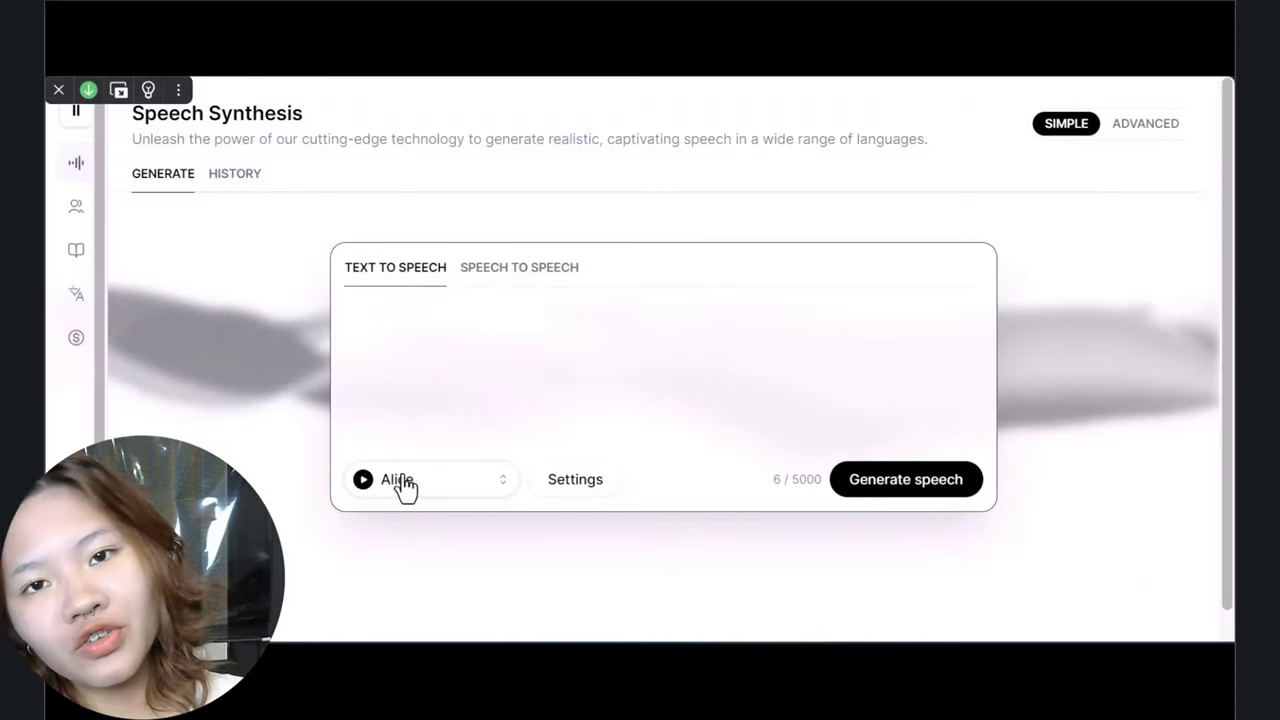
Step: Preview the voice list and select Chris as the narrator voice
click(400, 484)
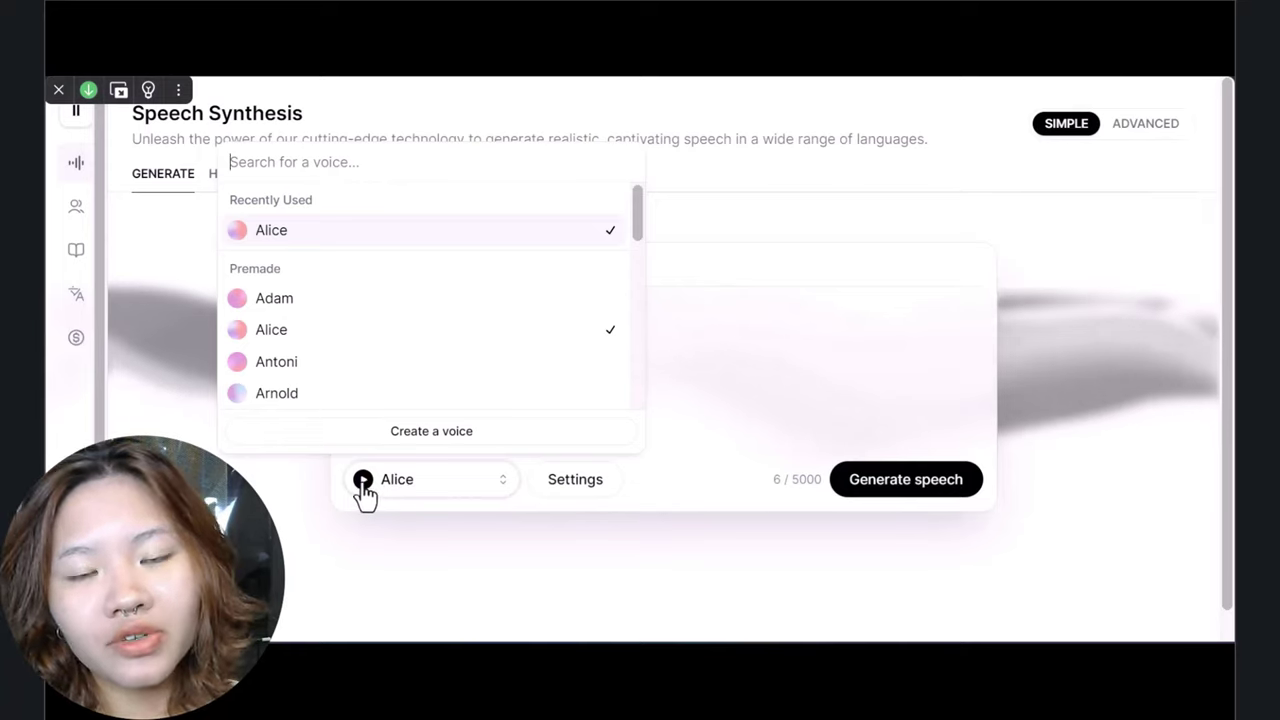
click(362, 479)
scroll(300, 340, down, 3)
click(238, 296)
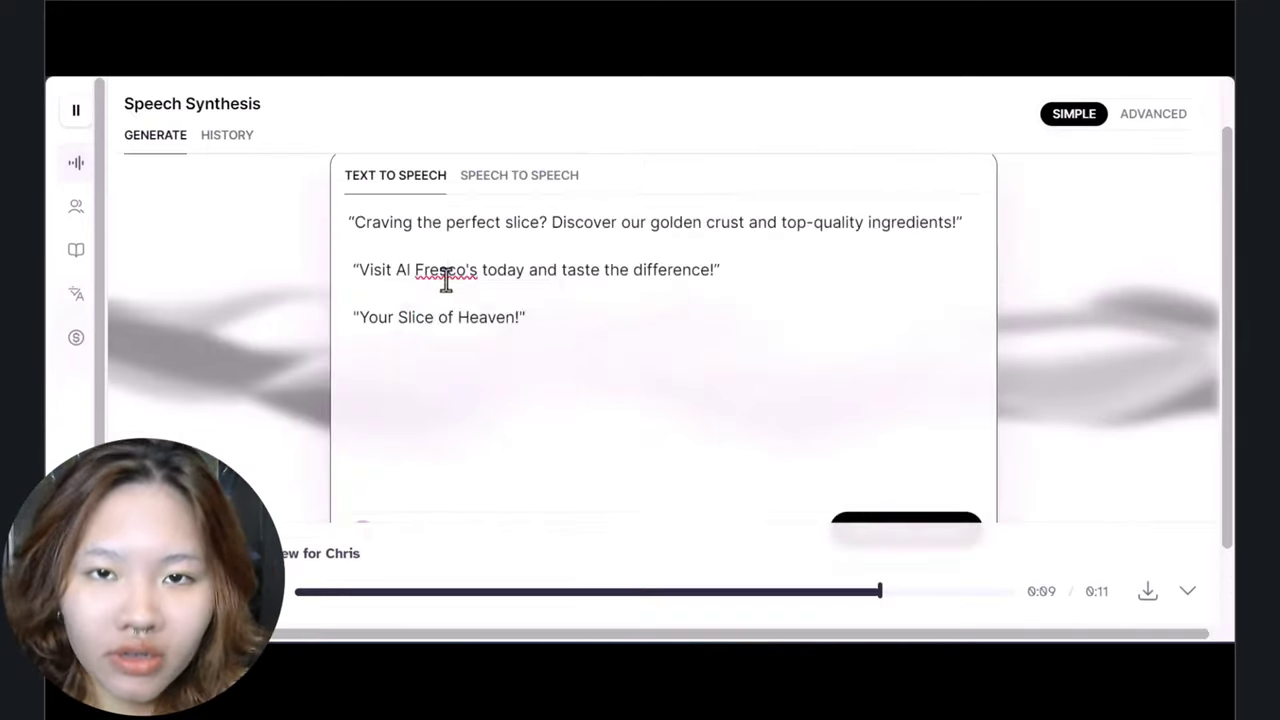
Step: Ignore the spelling suggestion on Fresco's and generate the Chris voiceover
right_click(443, 274)
click(626, 351)
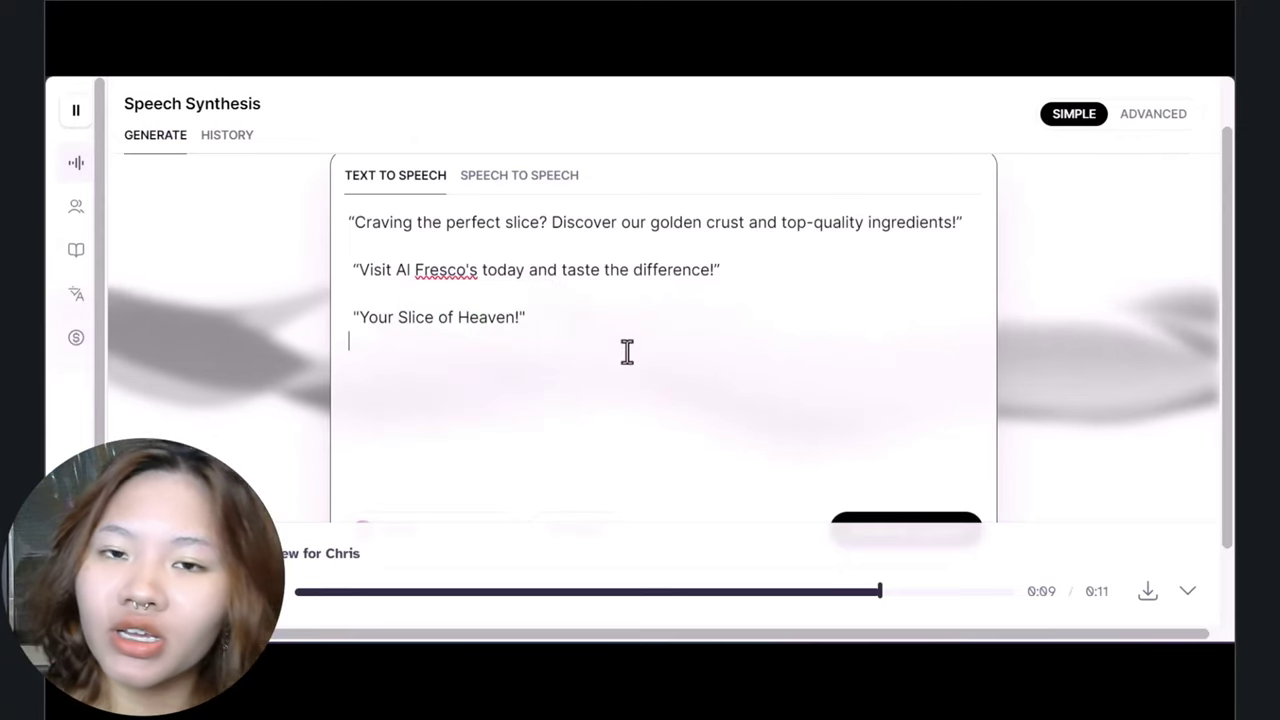
scroll(740, 400, down, 2)
click(866, 440)
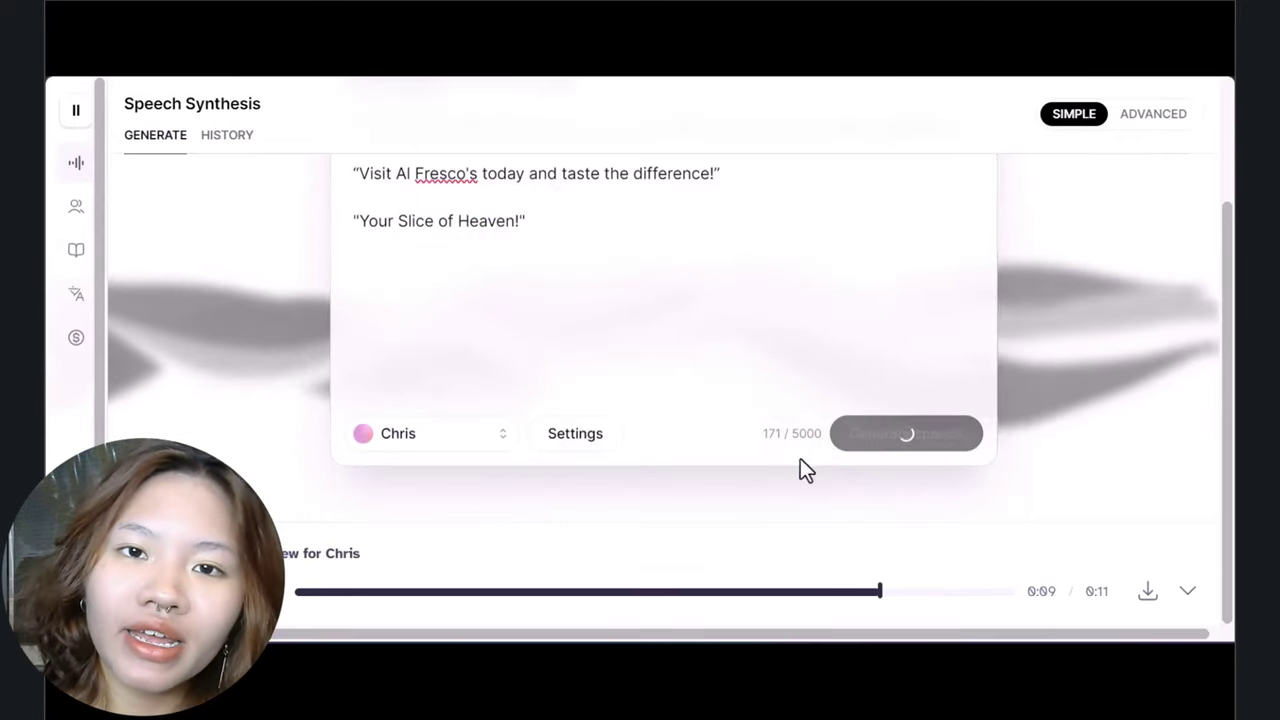
scroll(480, 420, up, 1)
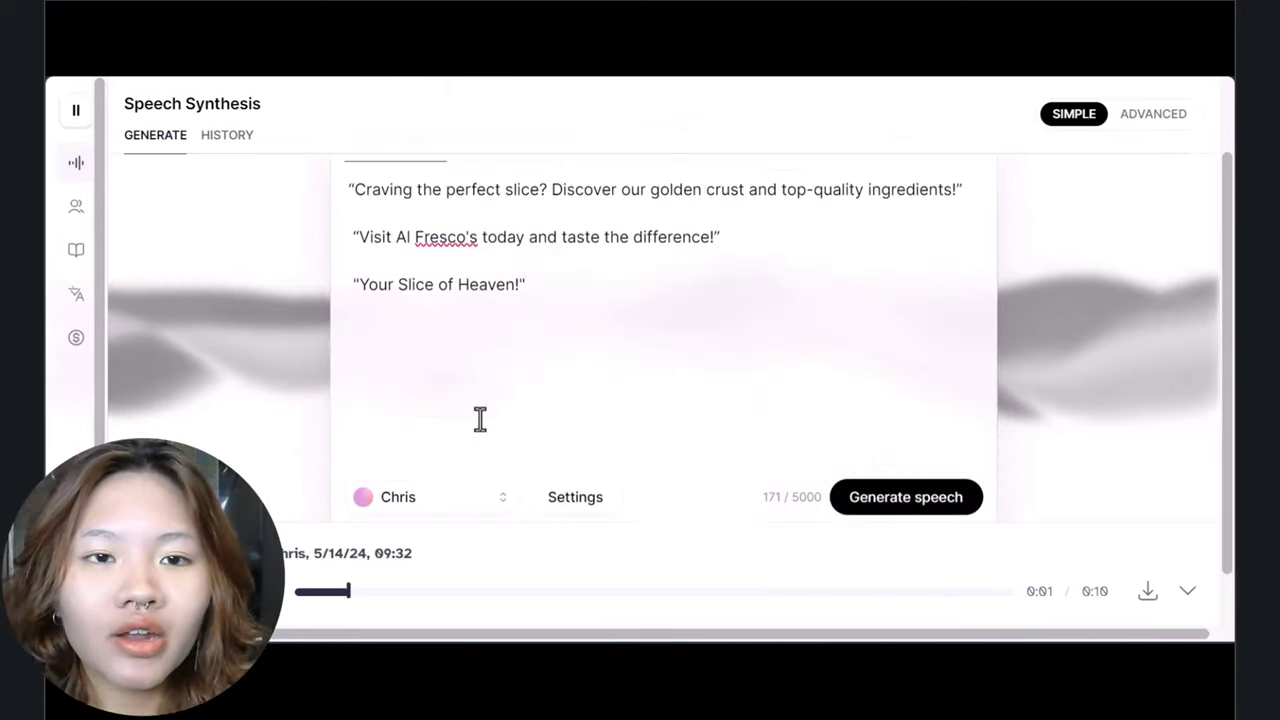